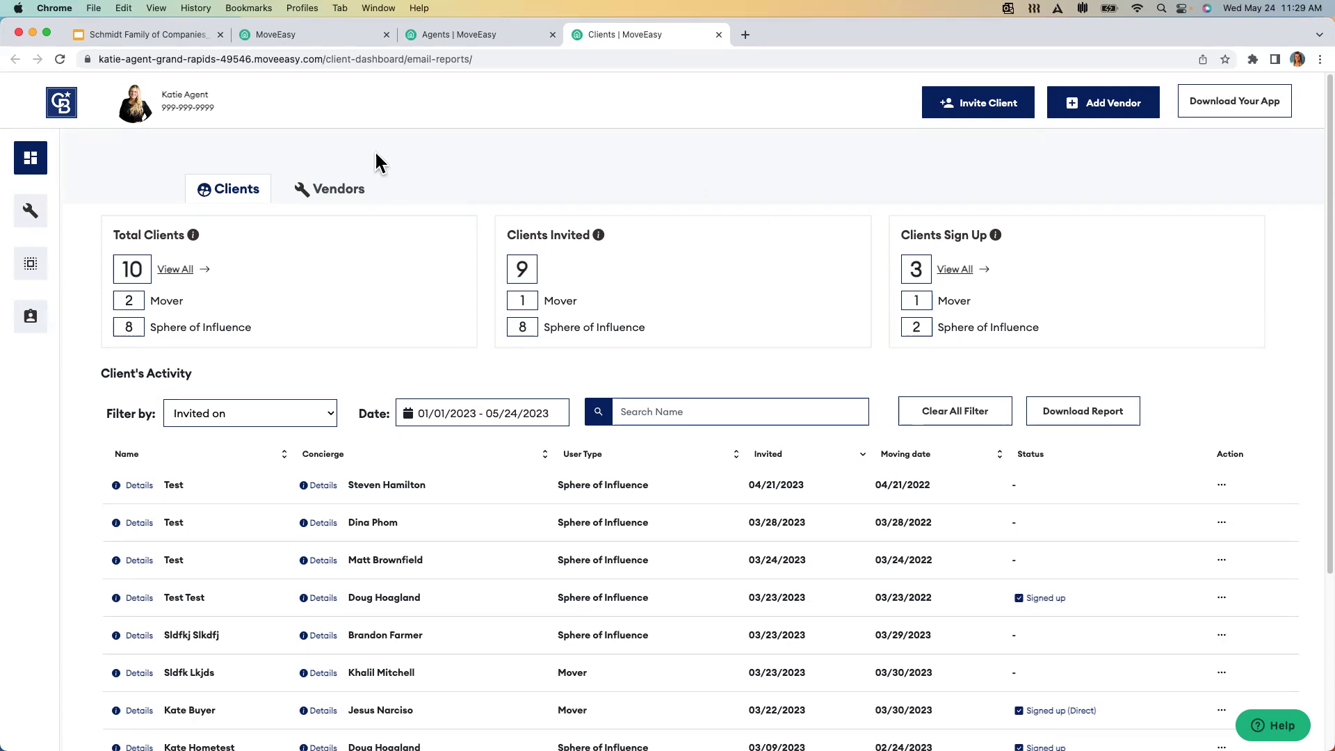
Step: Open the agent's profile from the account page and review its email, contact, social media and picture fields
scroll(358, 212, down, 1)
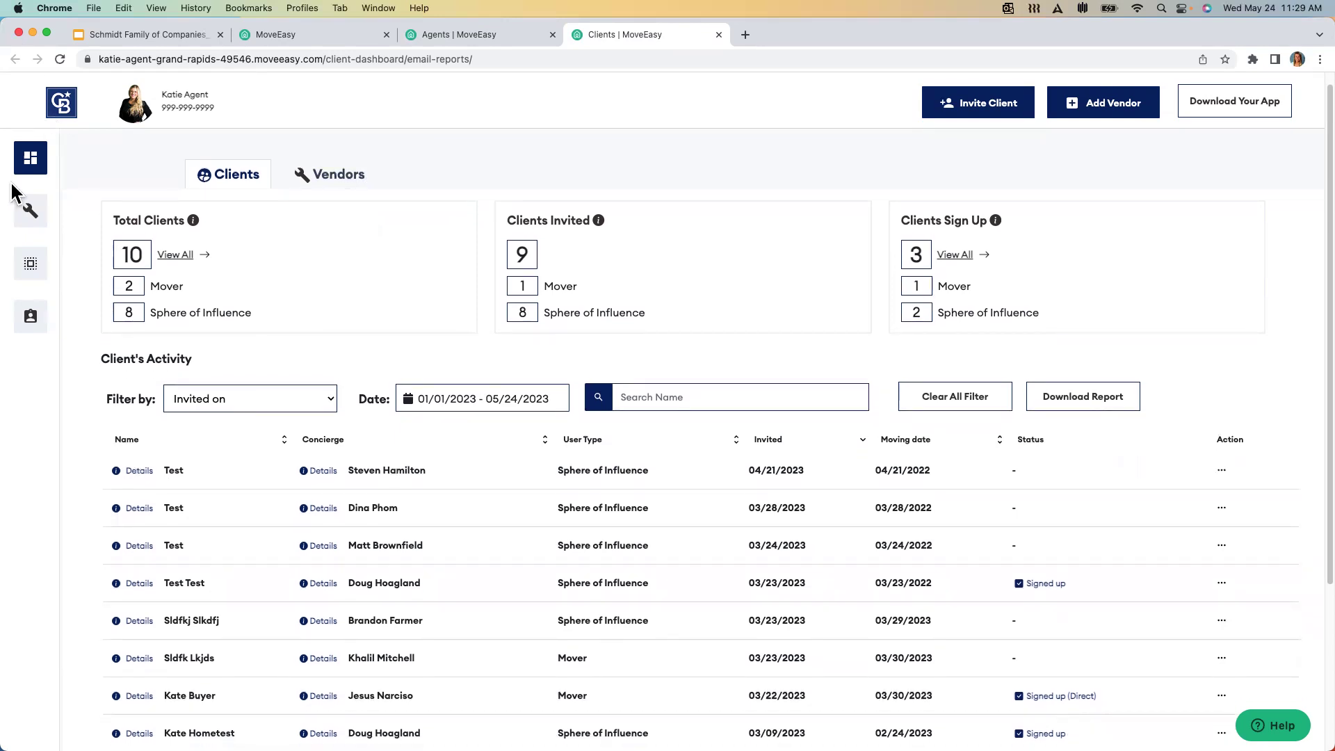
click(92, 315)
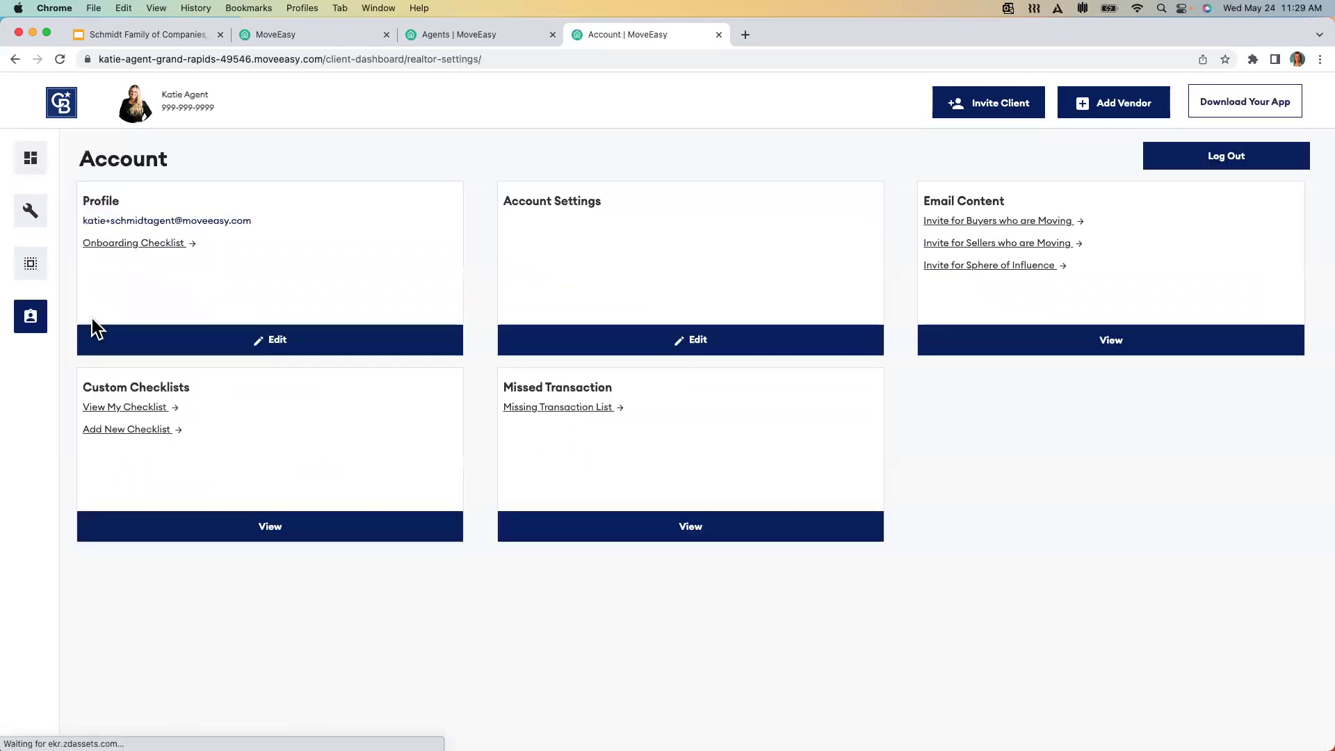
click(303, 340)
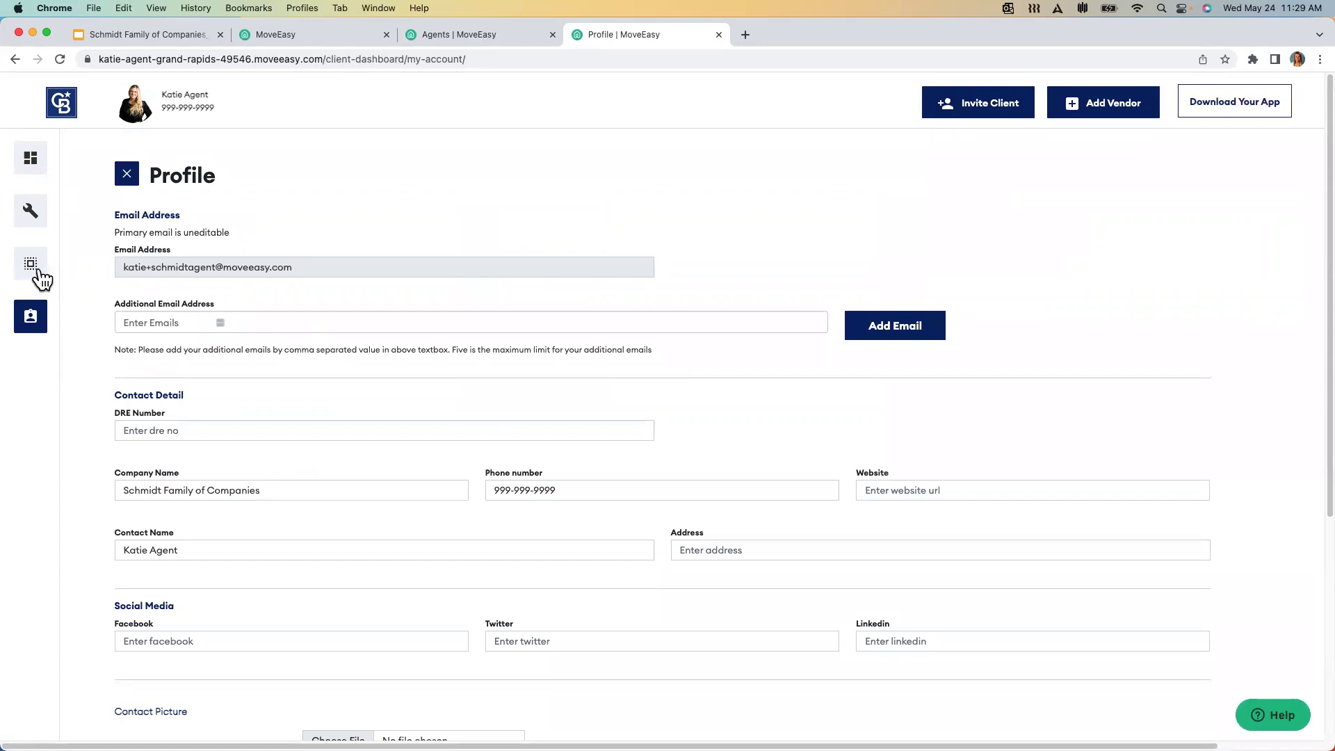
scroll(415, 288, down, 4)
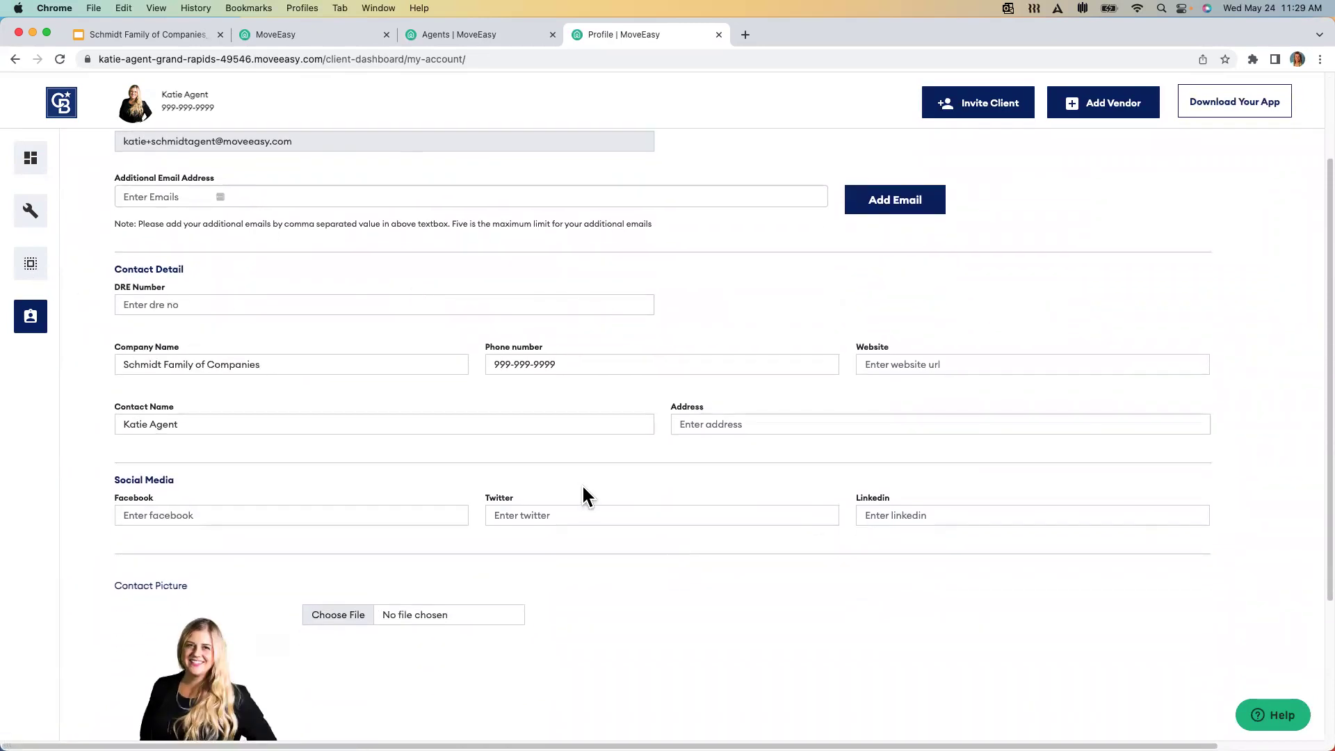
scroll(598, 587, down, 5)
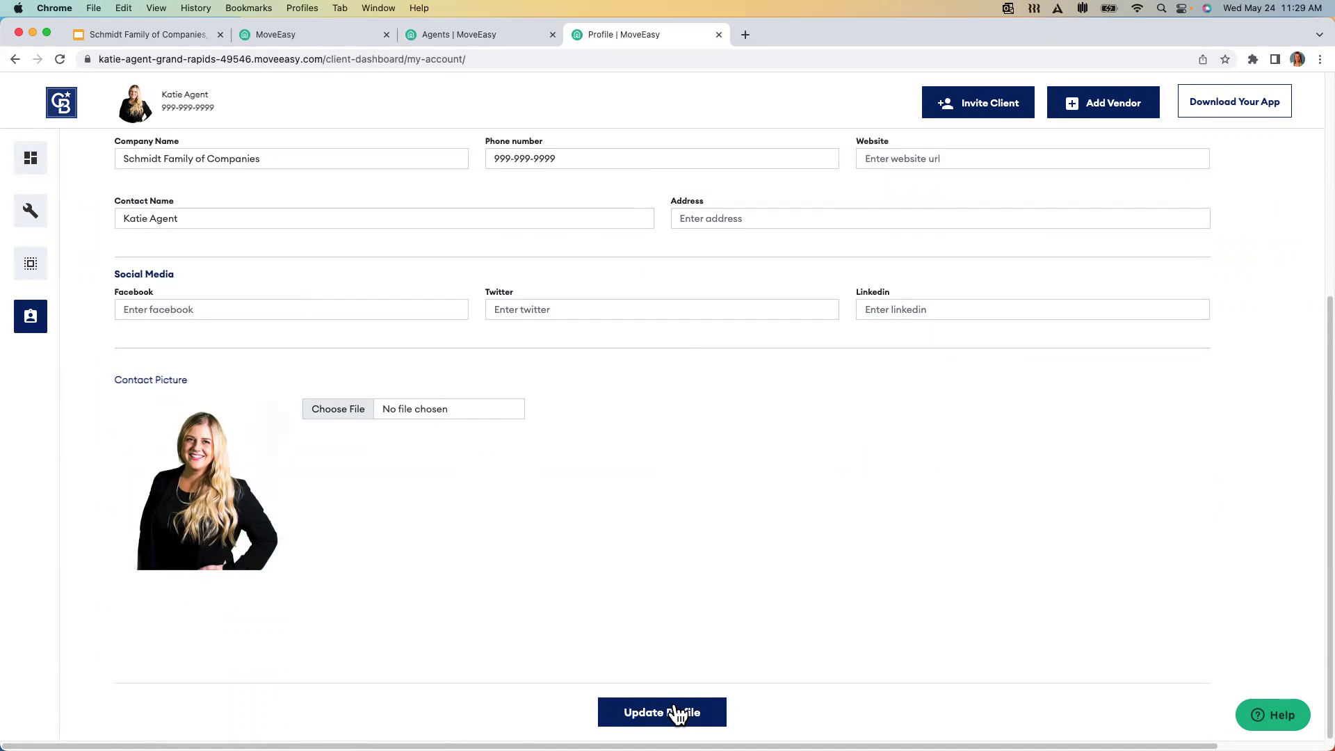
scroll(656, 628, up, 5)
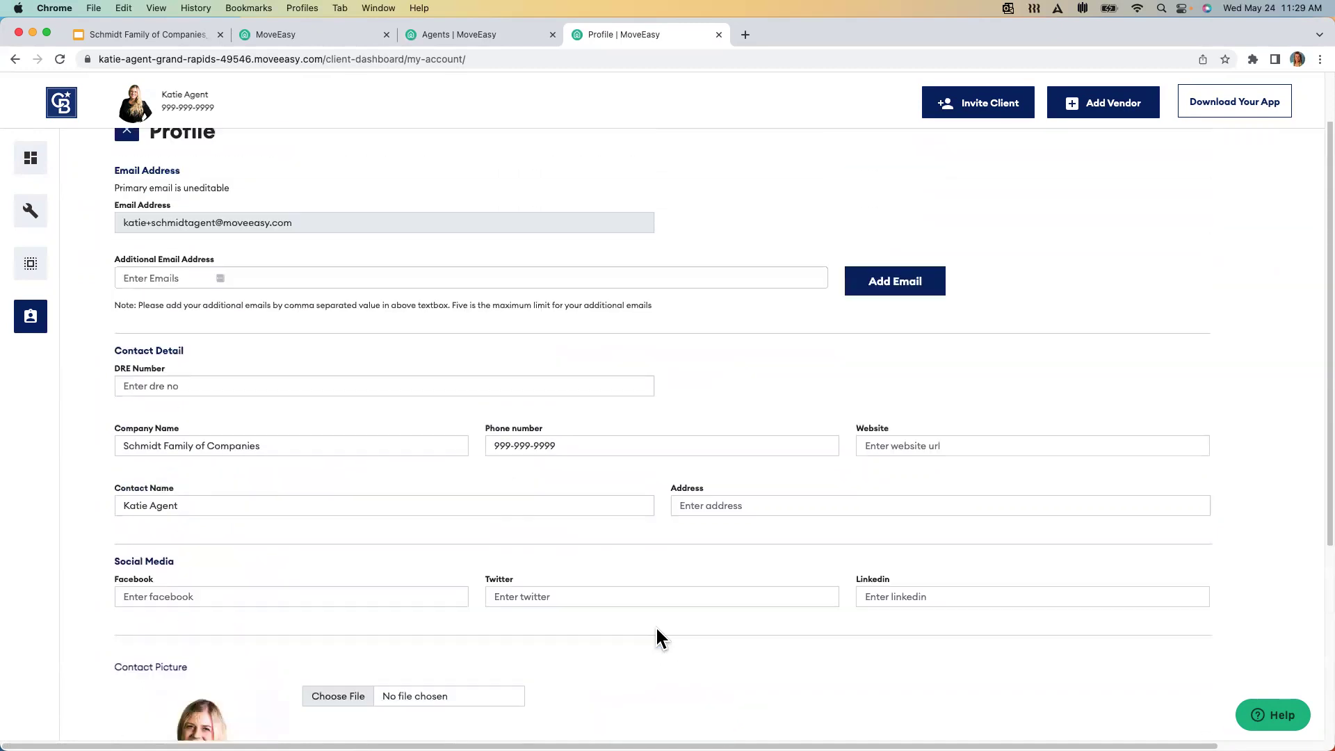
Step: Return to the client dashboard, review the clients' activity and check the invitation actions available for the client invited on 04/21/2023
mouse_move(21, 284)
click(103, 154)
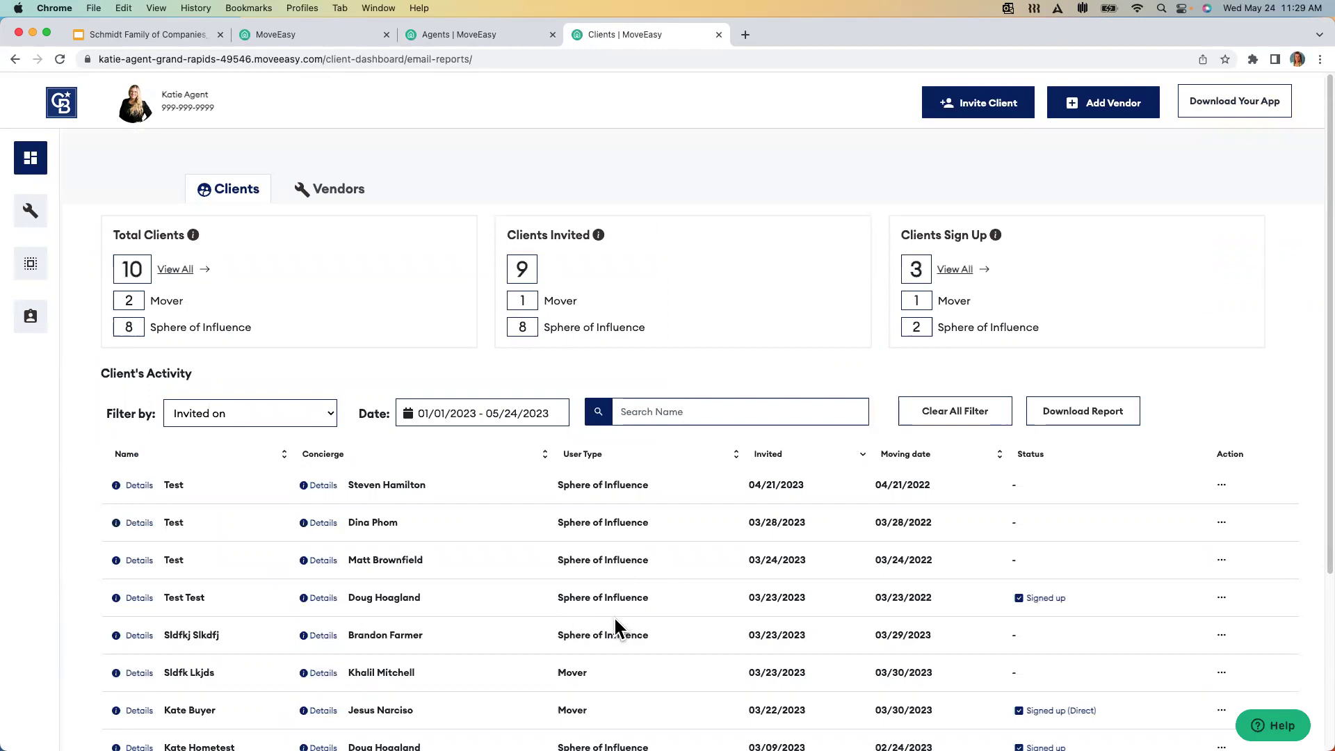
scroll(612, 619, down, 1)
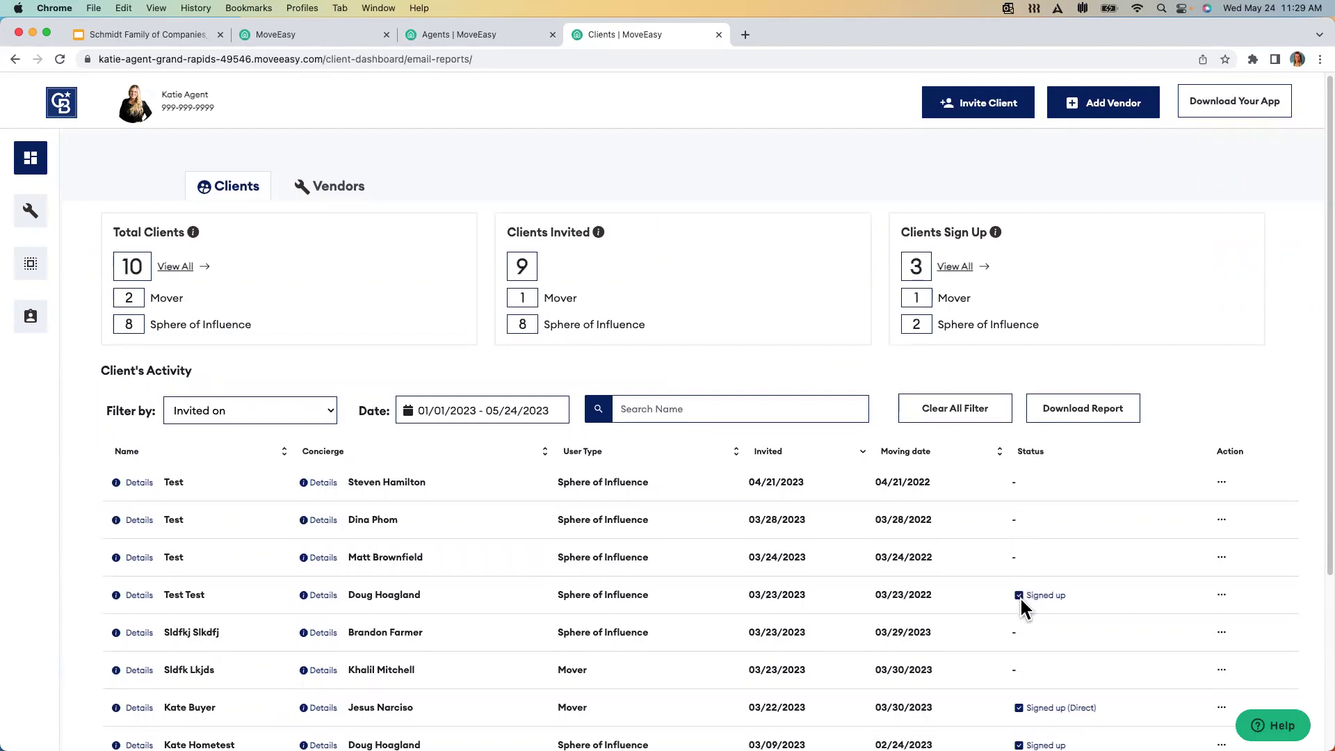
scroll(1020, 487, down, 1)
scroll(1036, 584, down, 1)
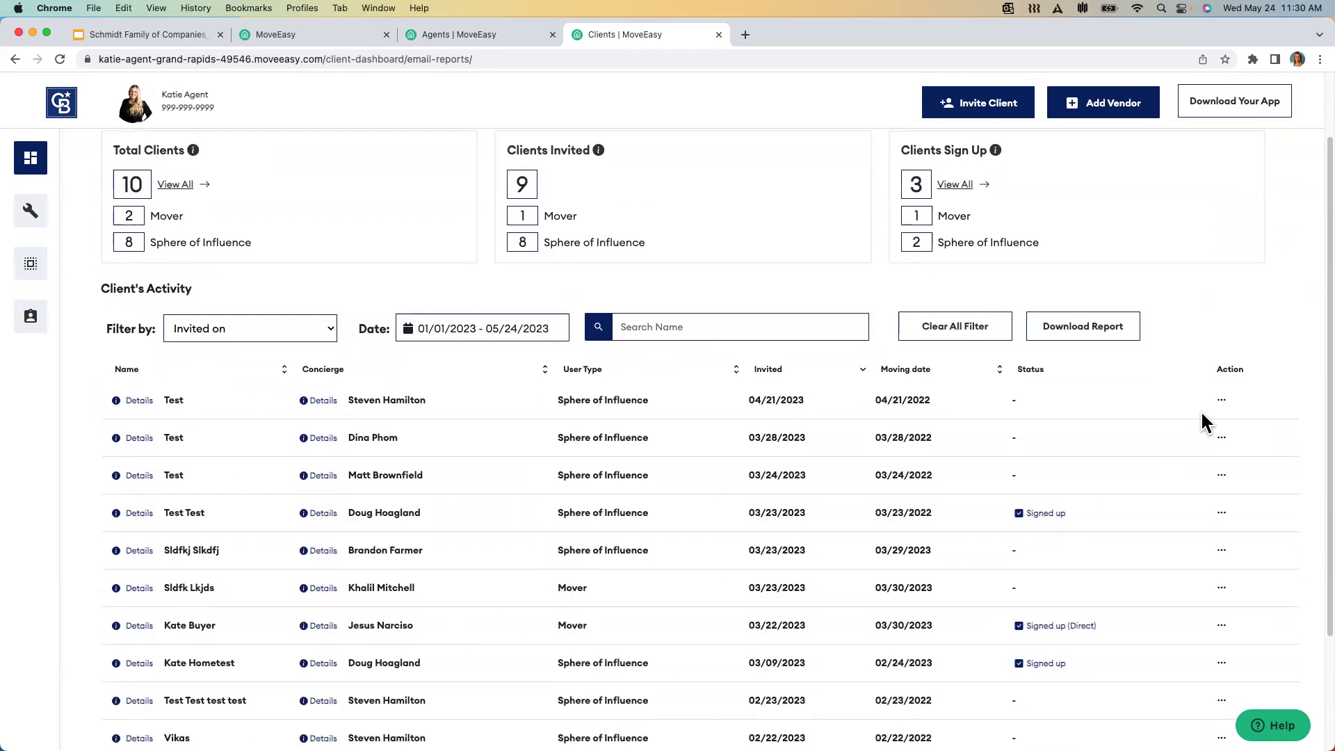
click(1229, 400)
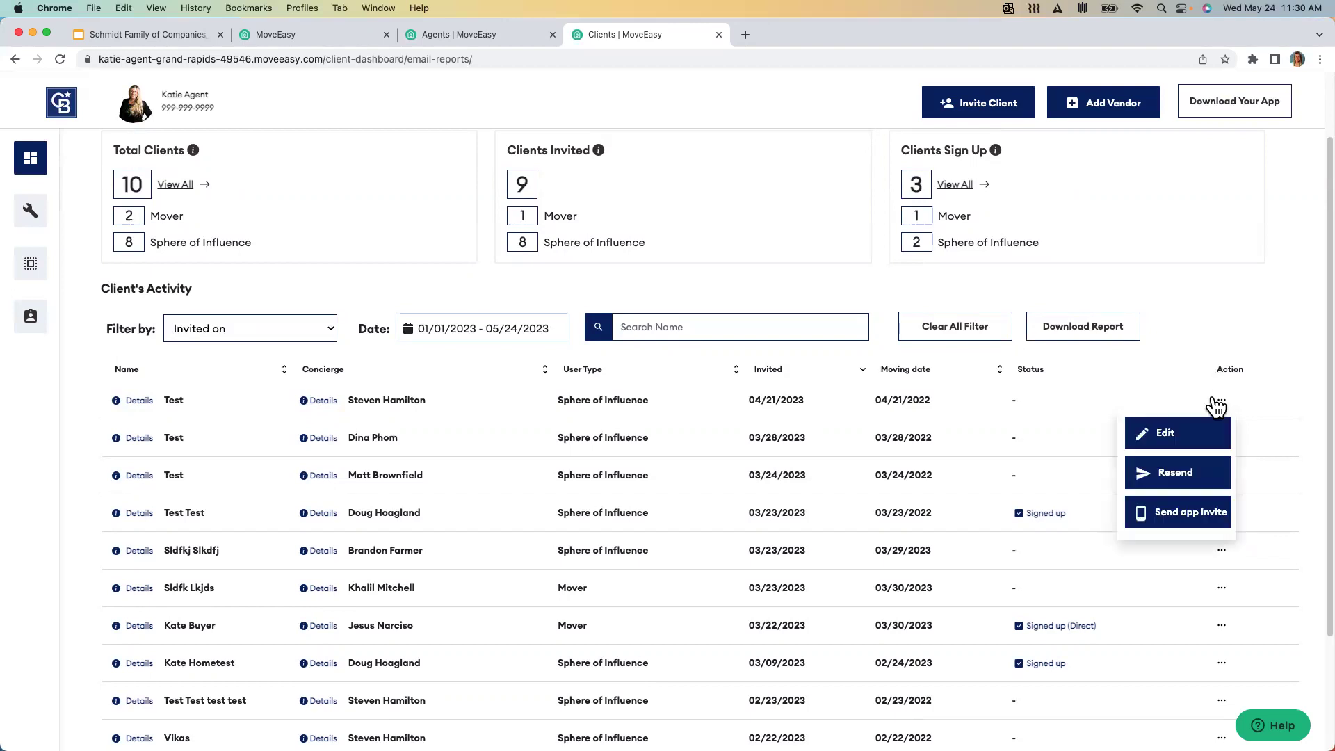
click(1201, 480)
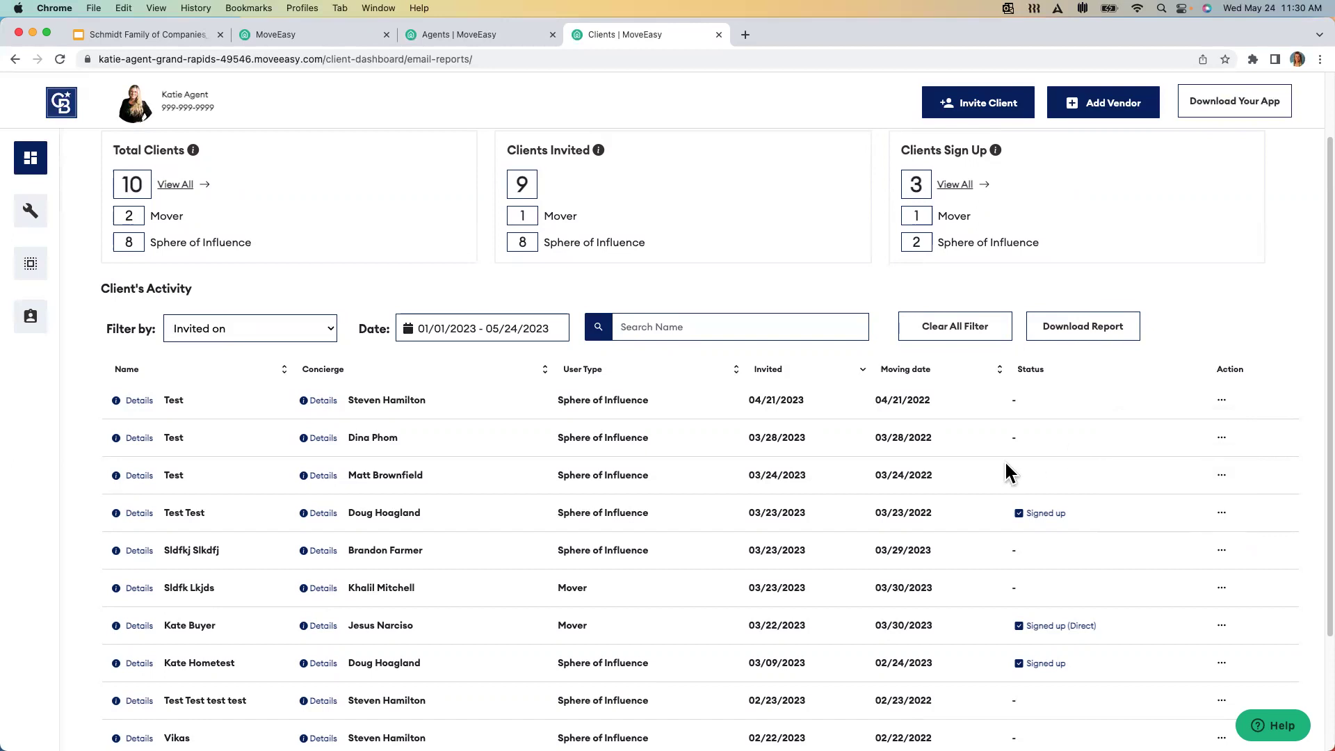
Step: View the assigned concierge's details for the first two listed clients and return to the client dashboard
scroll(1006, 472, down, 1)
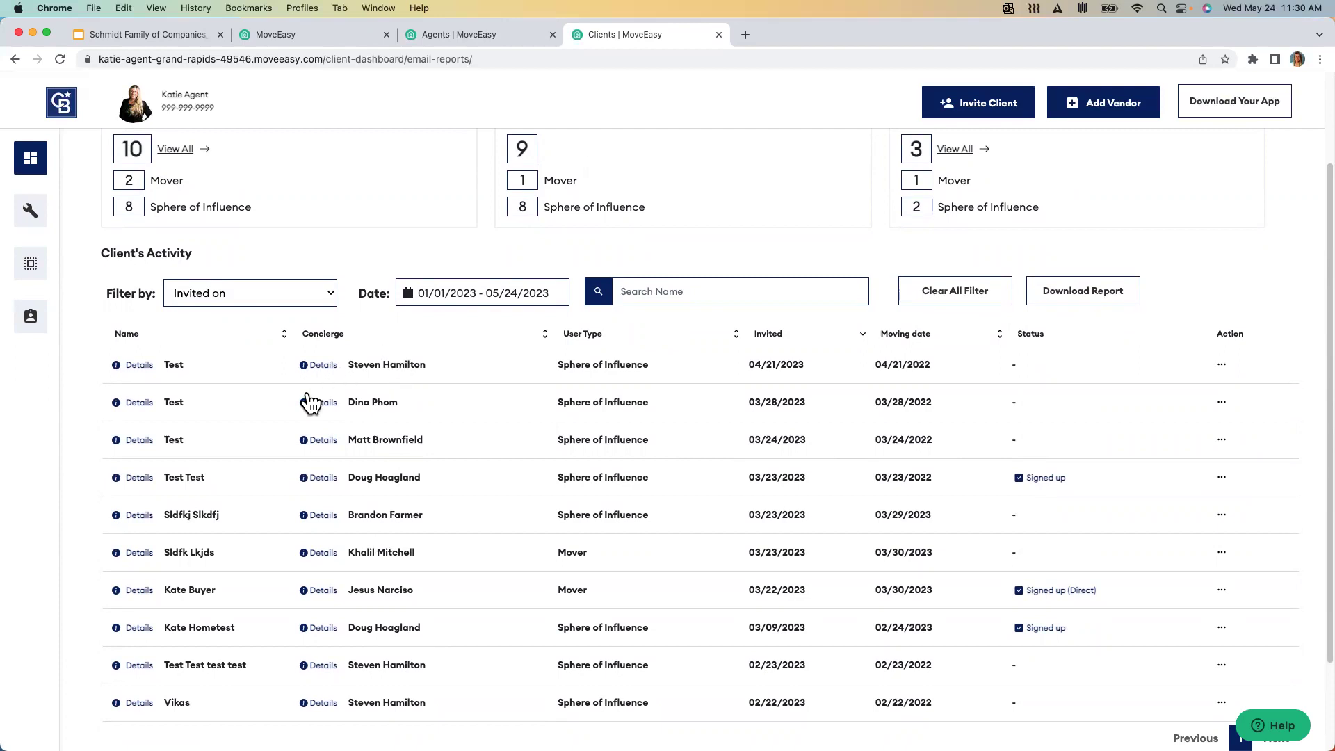
click(322, 365)
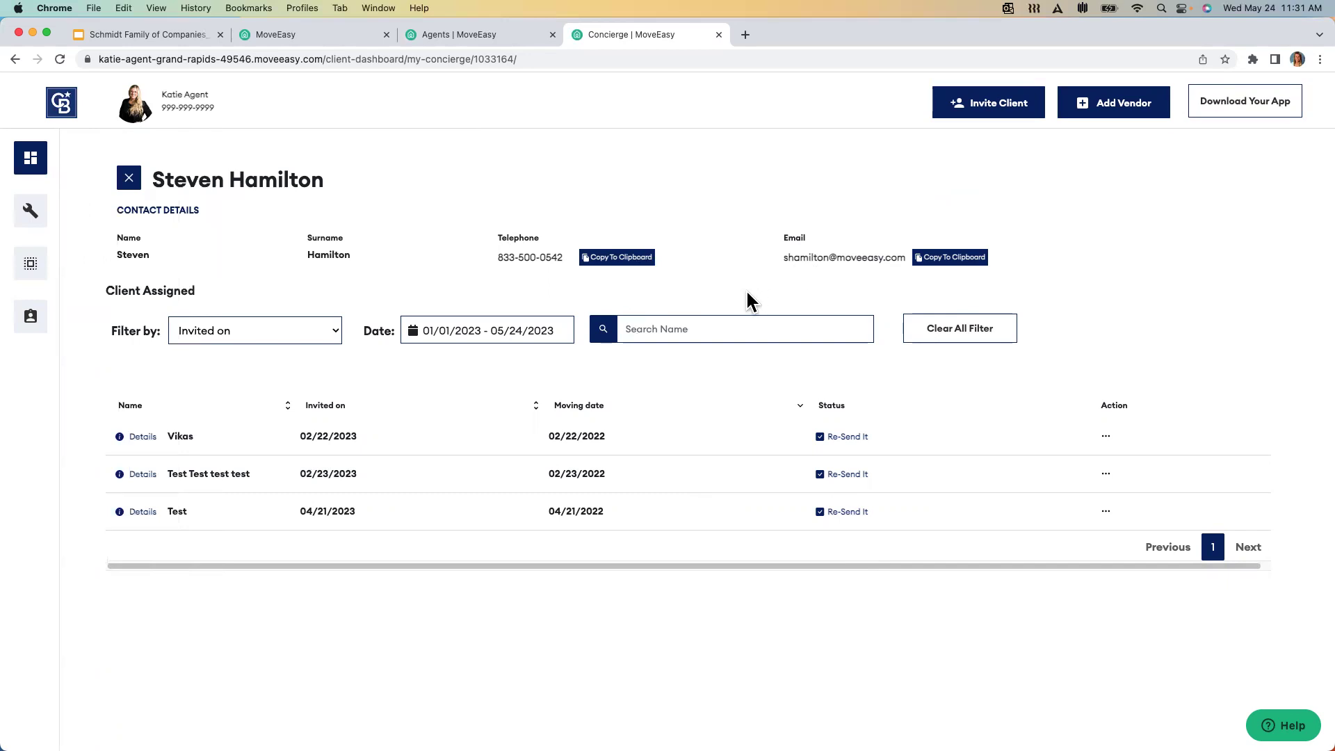
click(129, 178)
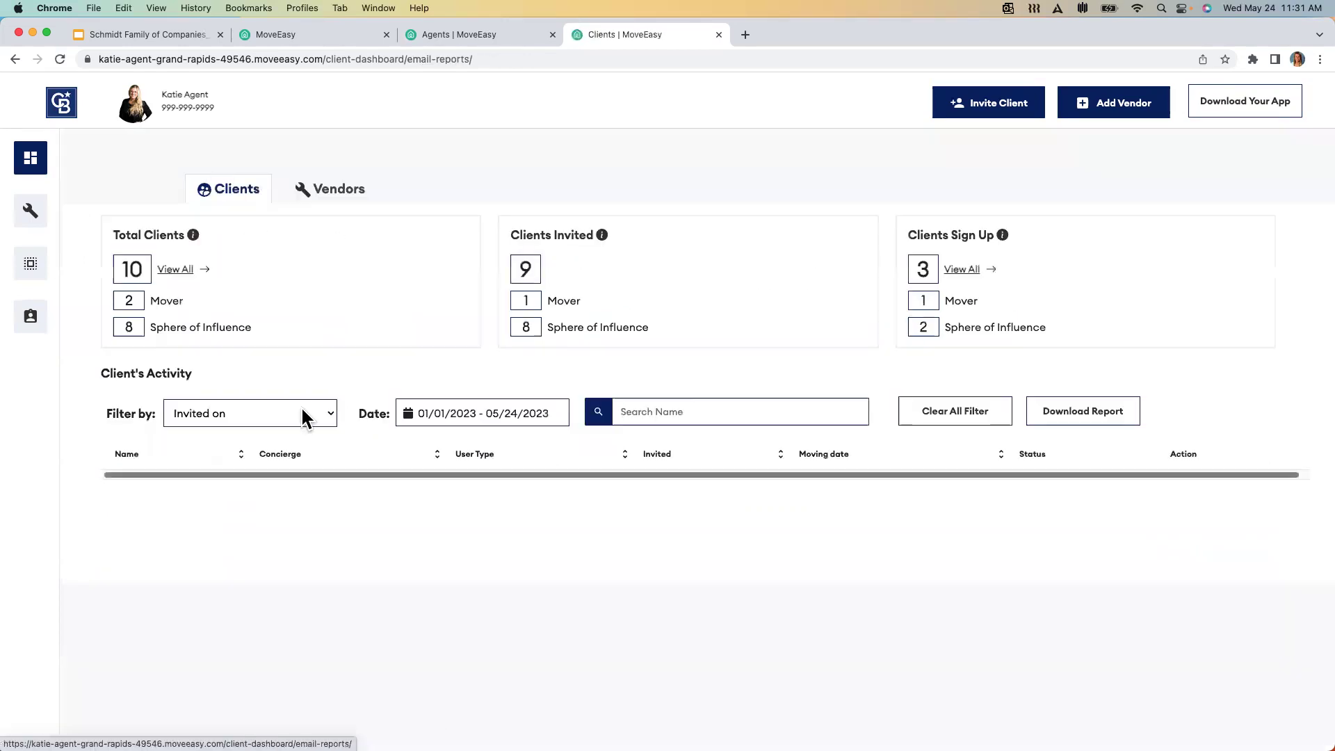
click(316, 520)
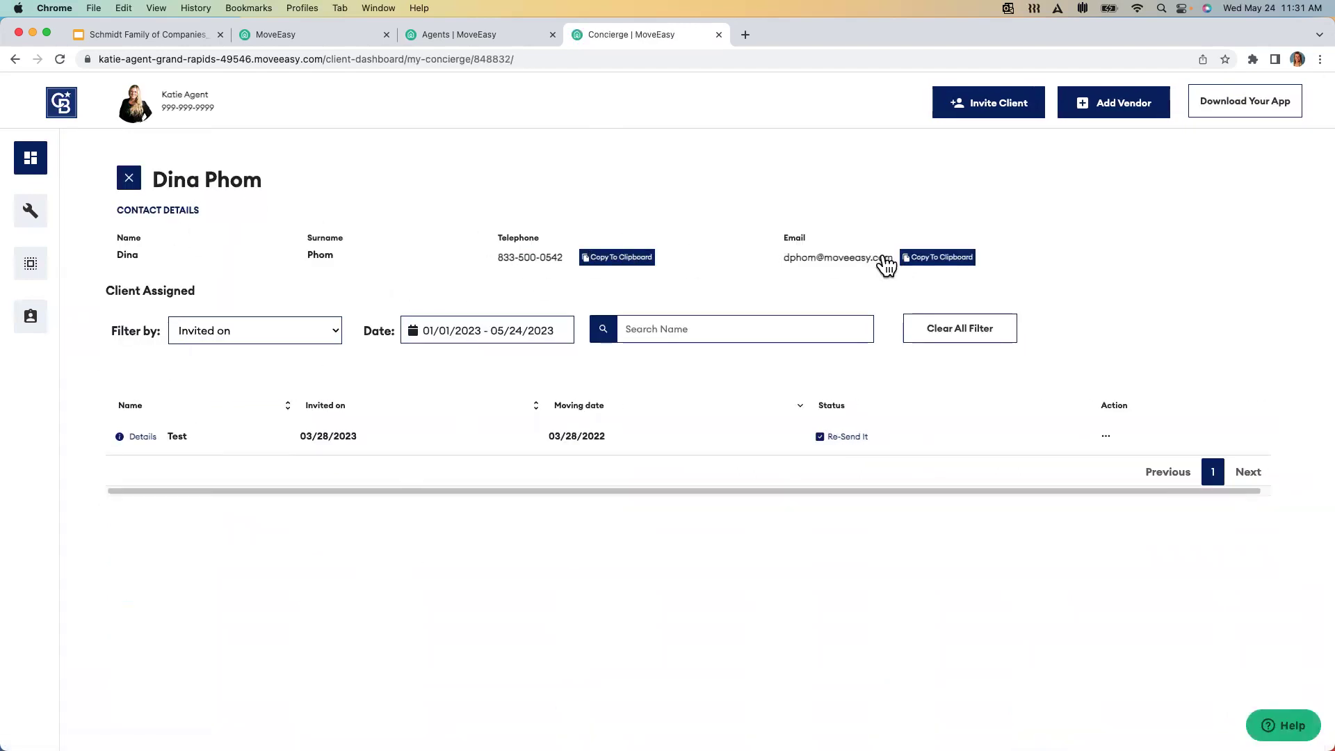
click(126, 182)
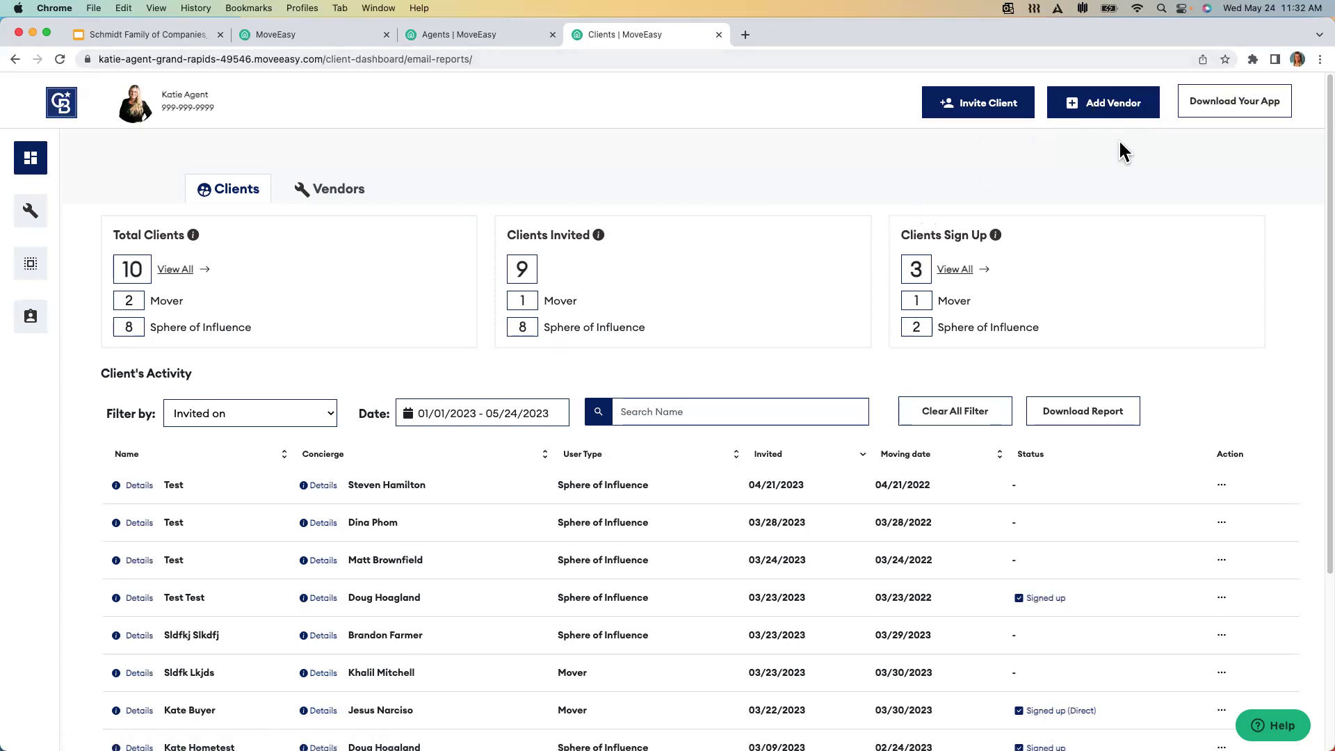
Step: Open the form for adding a vendor and review its vendor, contact, type, counties and logo fields
click(1115, 111)
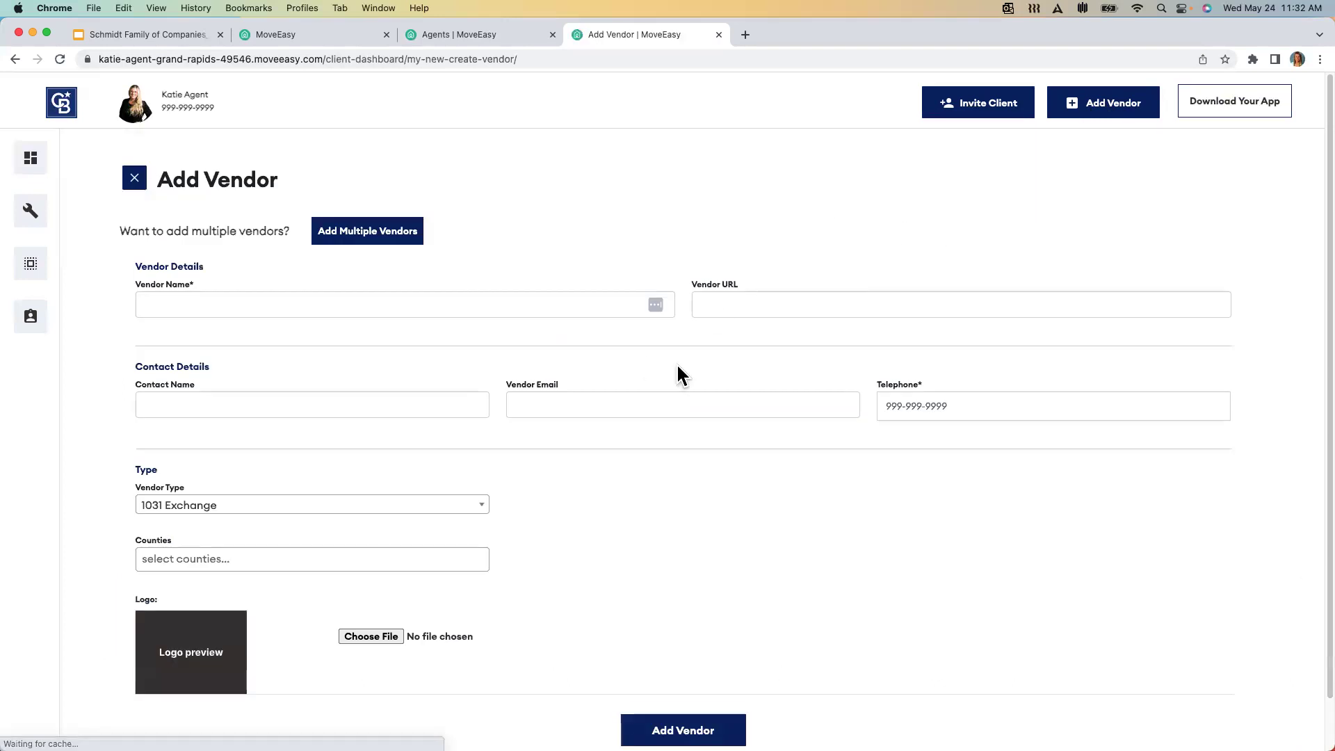
scroll(373, 379, down, 1)
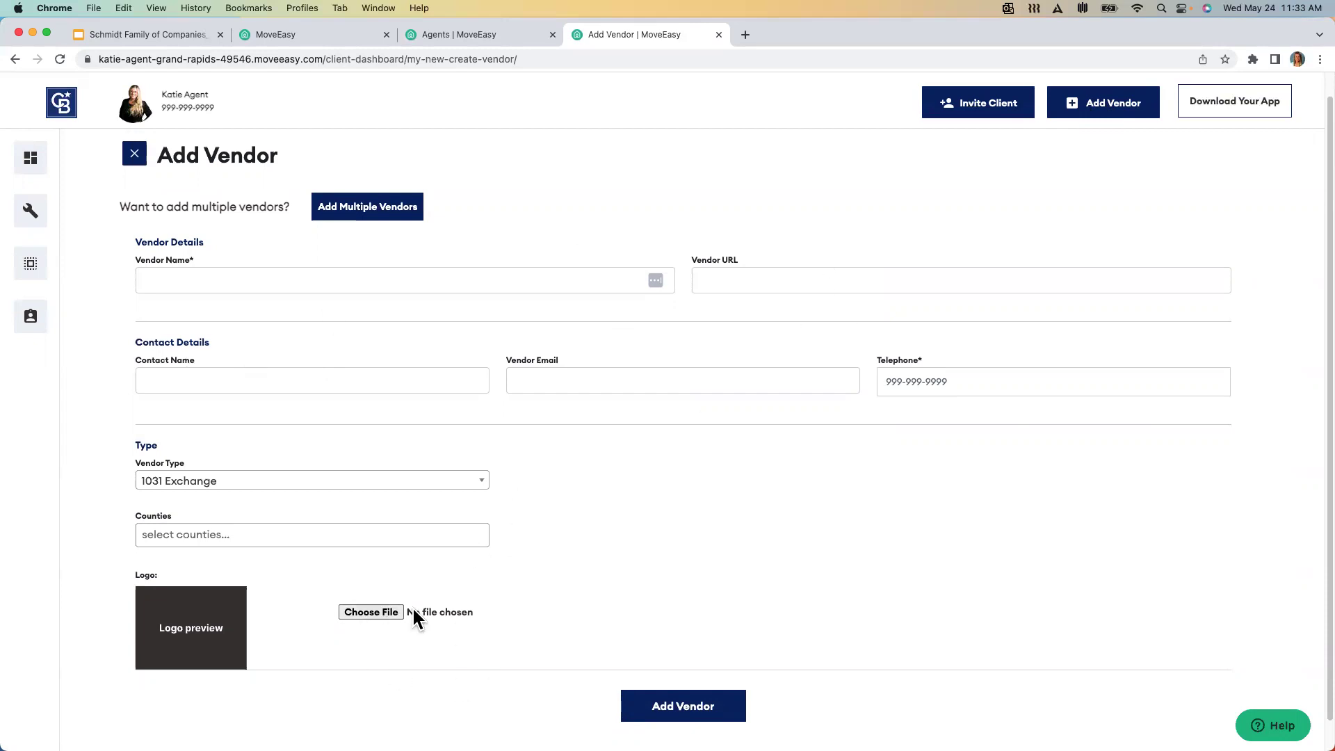
scroll(209, 557, down, 1)
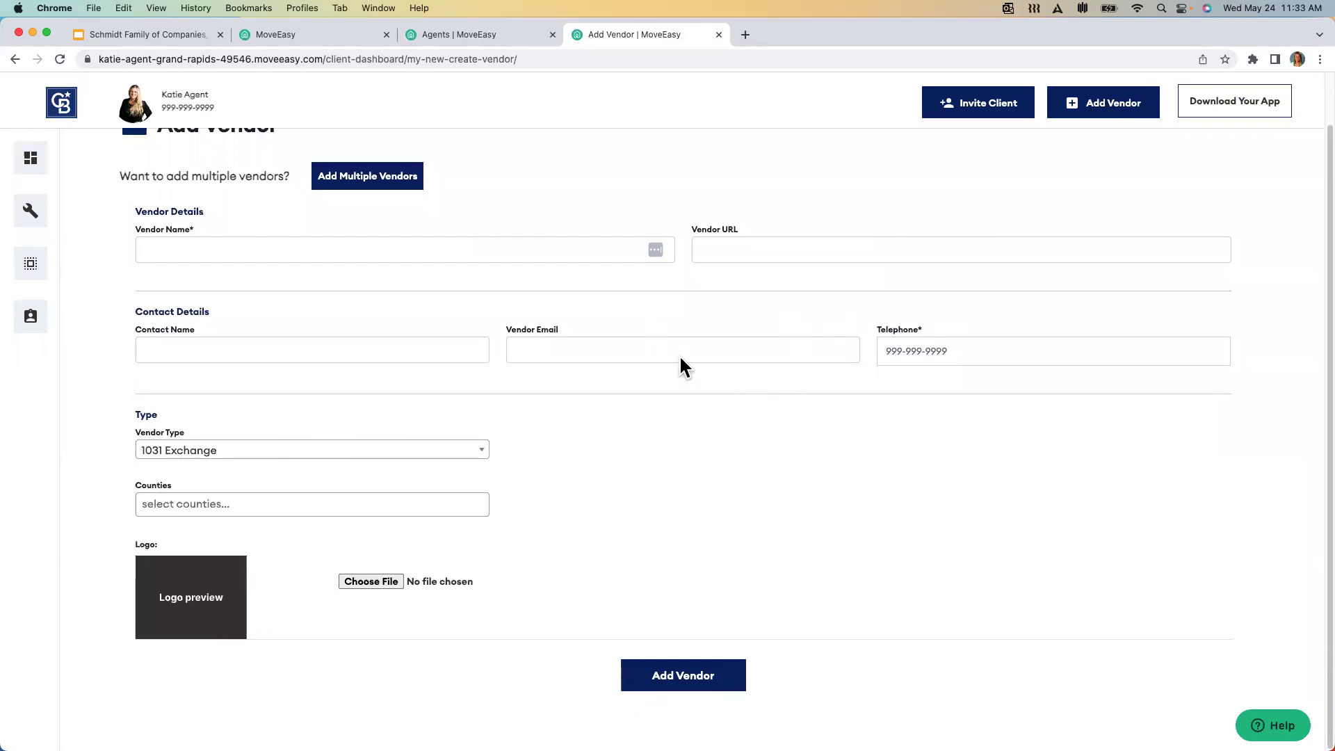
Step: Browse the available vendor types through the end of the list and close it without choosing one
click(478, 452)
scroll(446, 557, down, 3)
scroll(435, 578, down, 10)
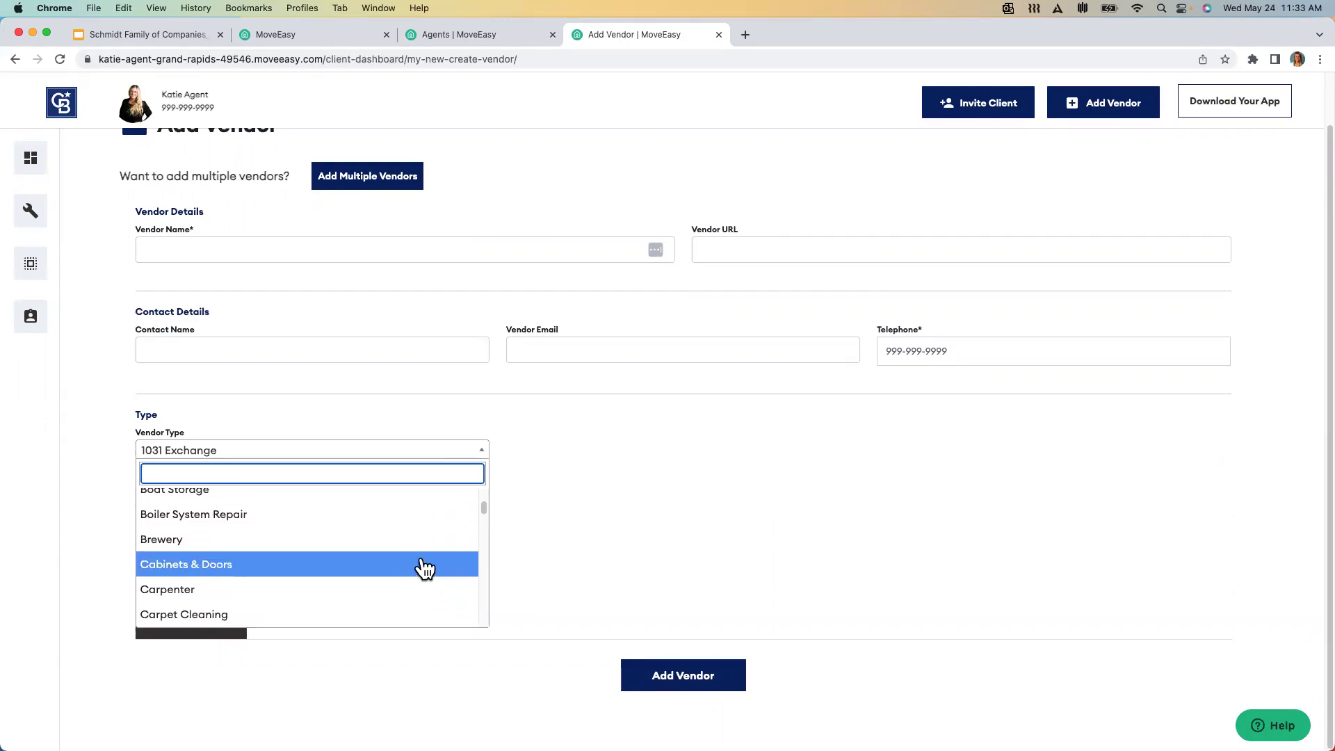
scroll(426, 569, up, 2)
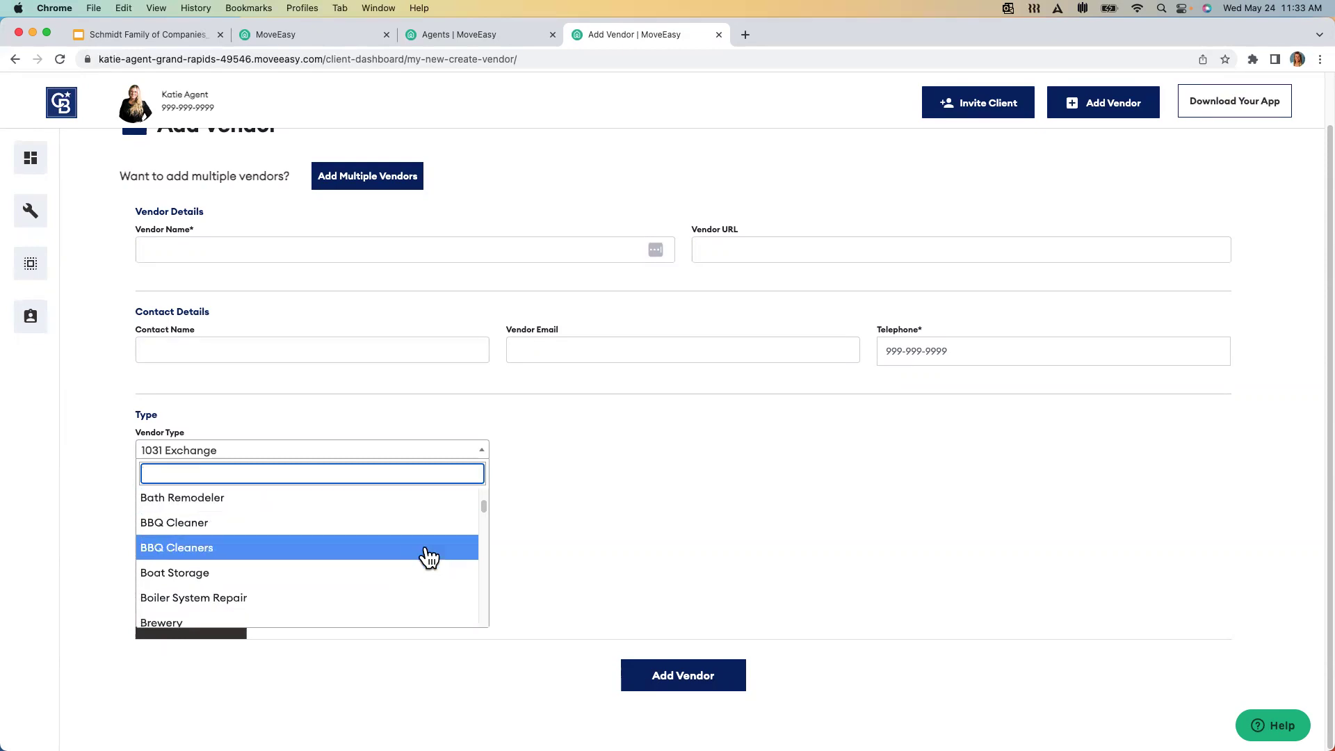
scroll(428, 563, down, 3)
scroll(428, 565, down, 4)
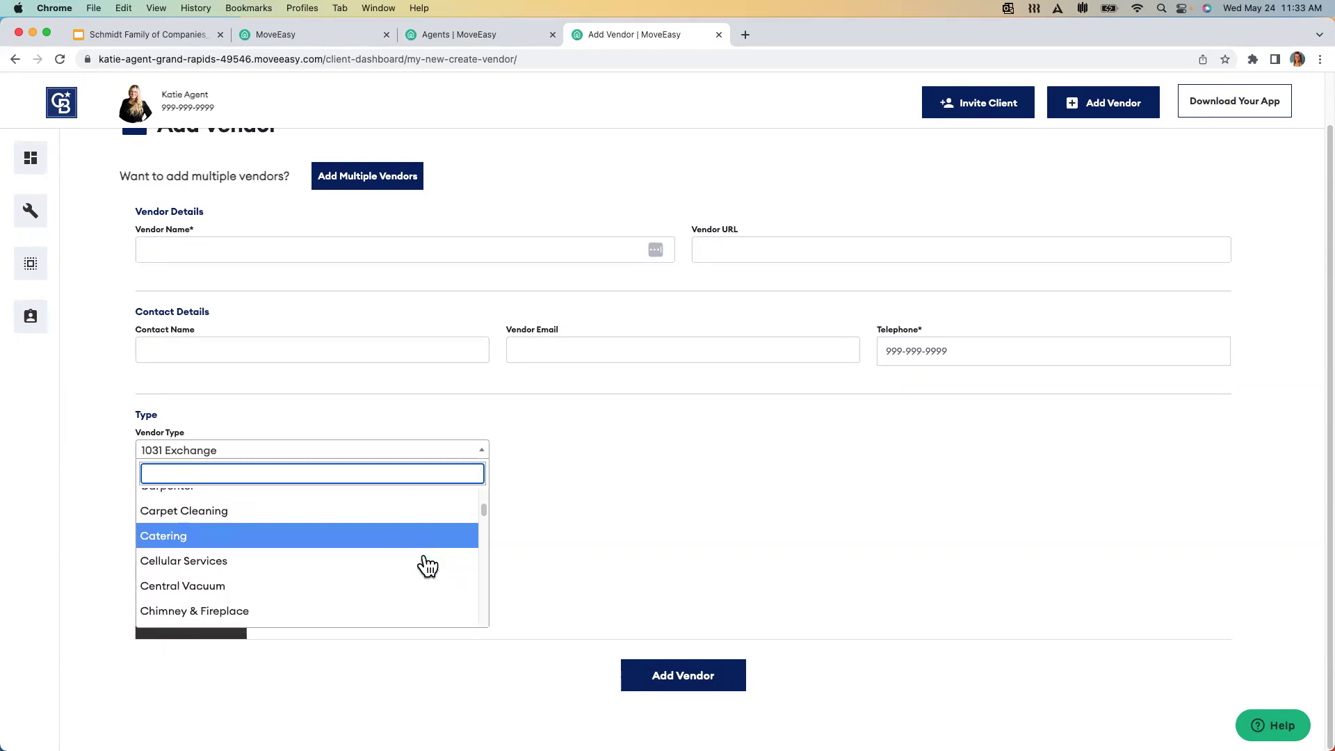
scroll(428, 567, down, 5)
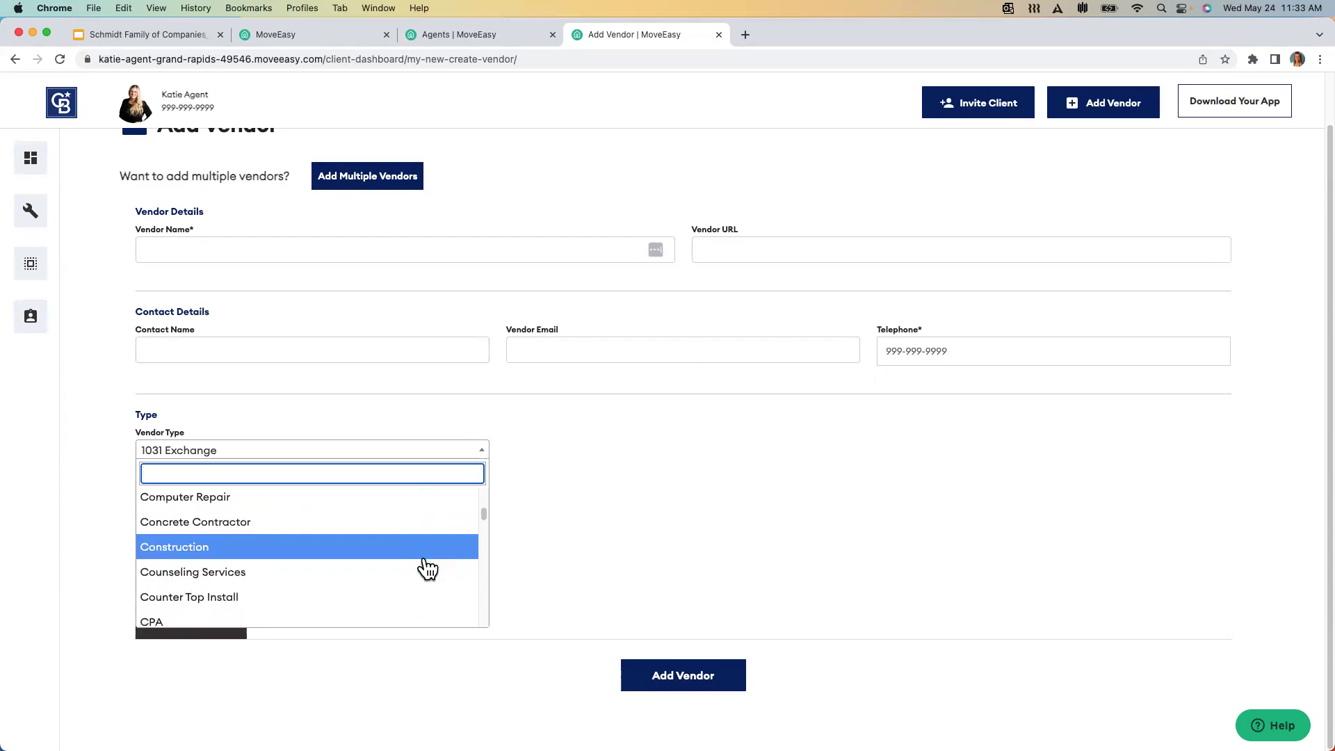
scroll(431, 567, down, 1)
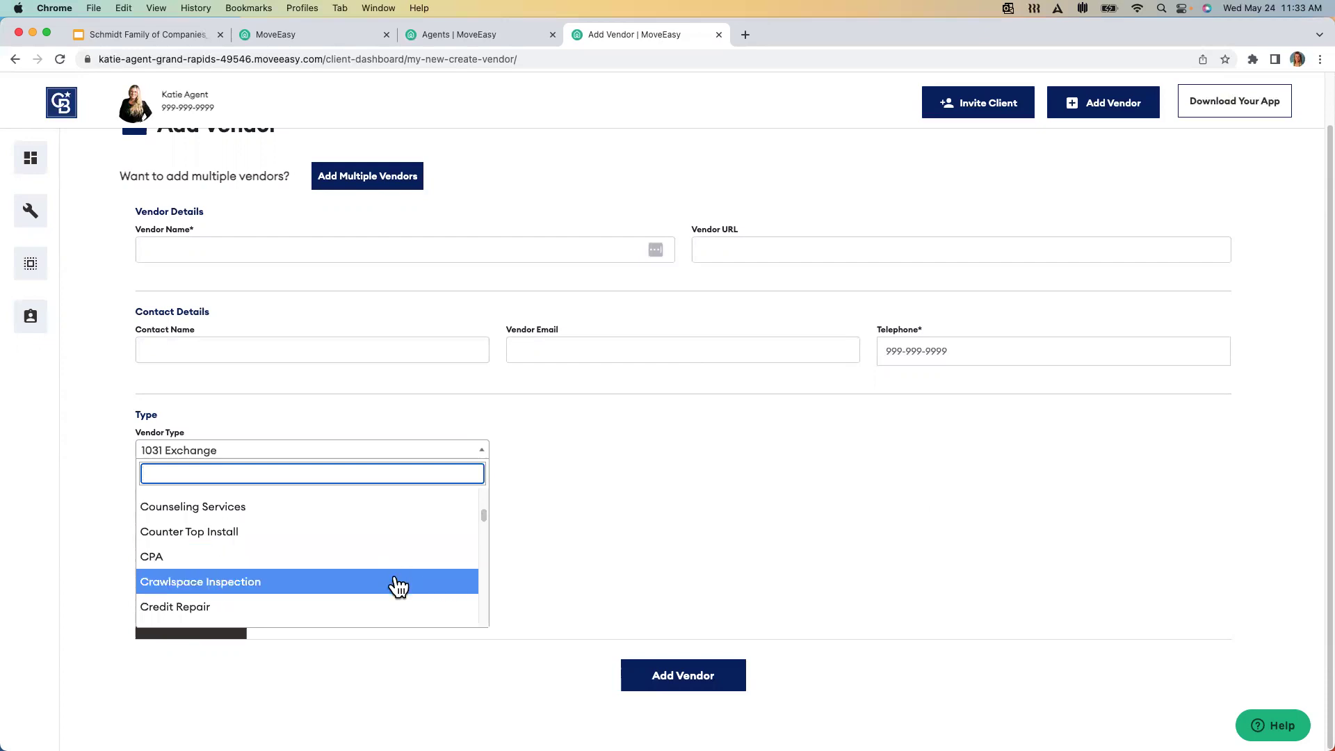
scroll(397, 587, down, 20)
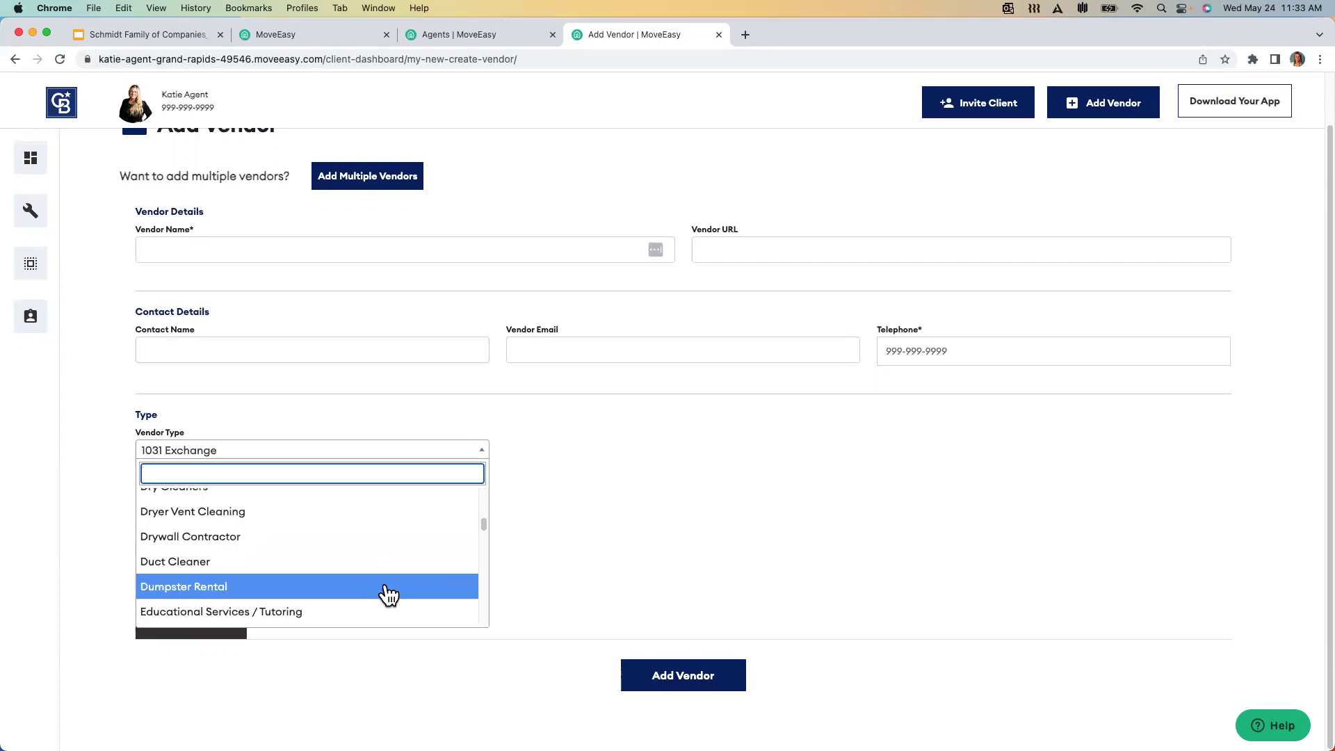
scroll(390, 595, down, 2)
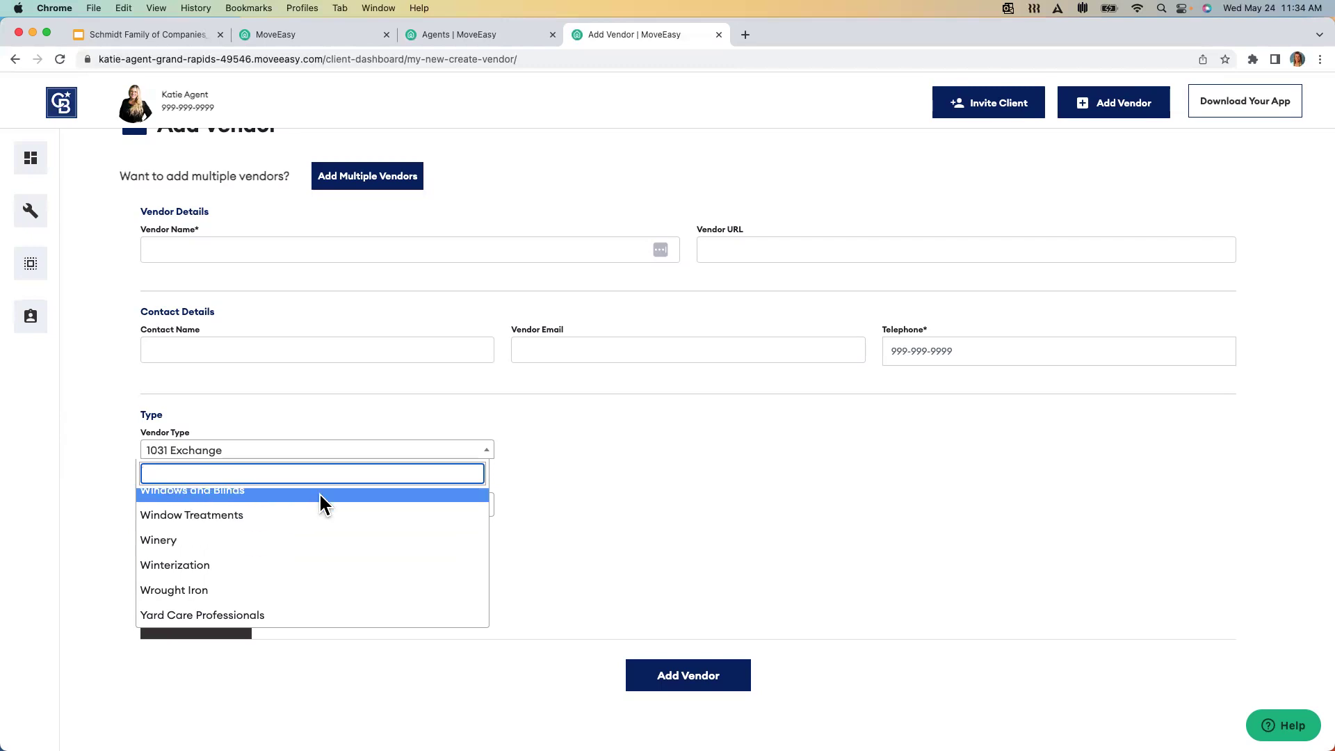
click(573, 433)
Step: View the page for uploading multiple vendors, then open the invitation form for a new buyer
scroll(270, 472, up, 2)
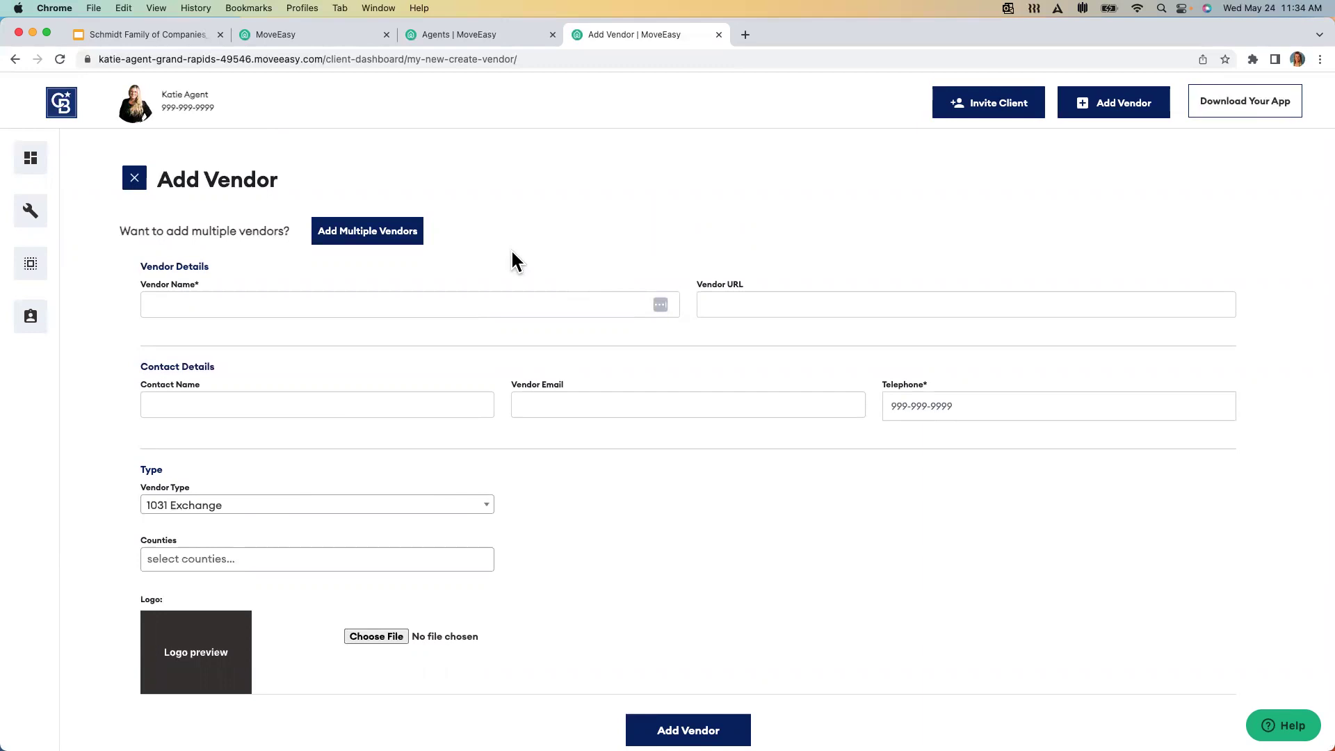
click(373, 233)
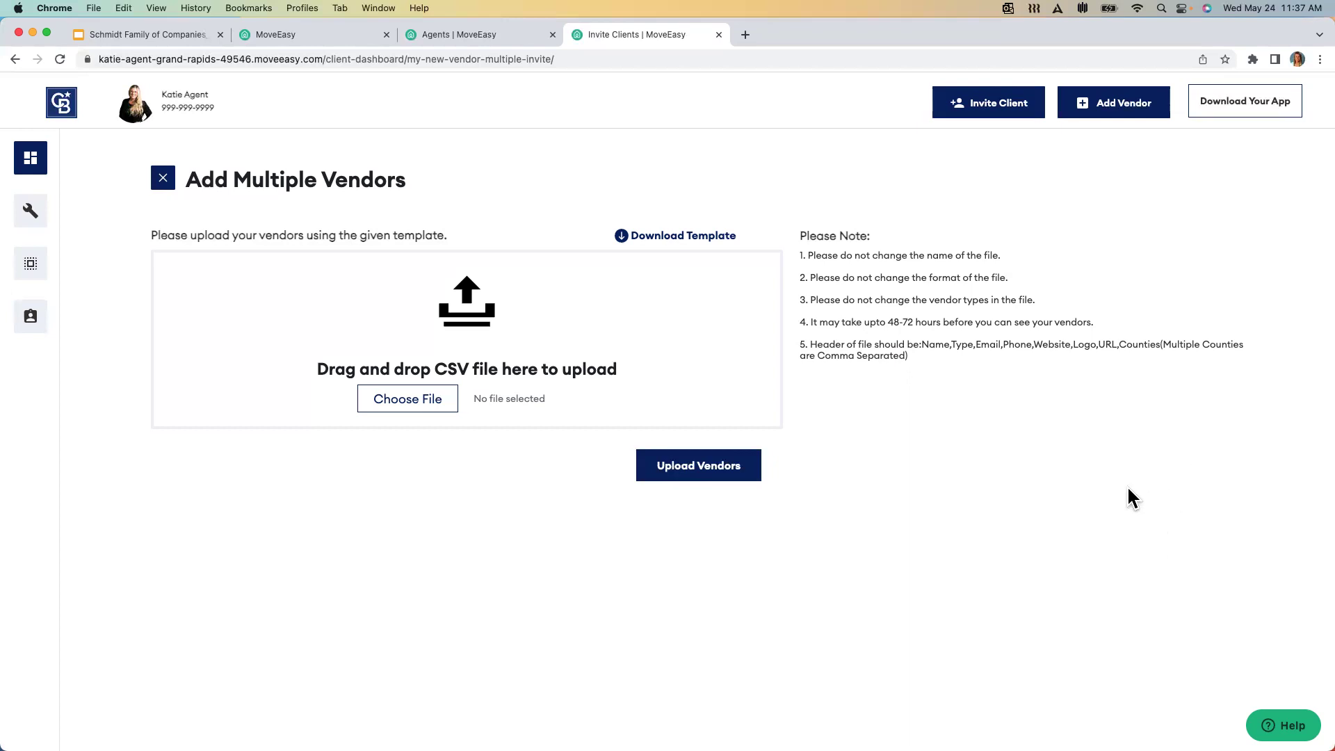
click(989, 109)
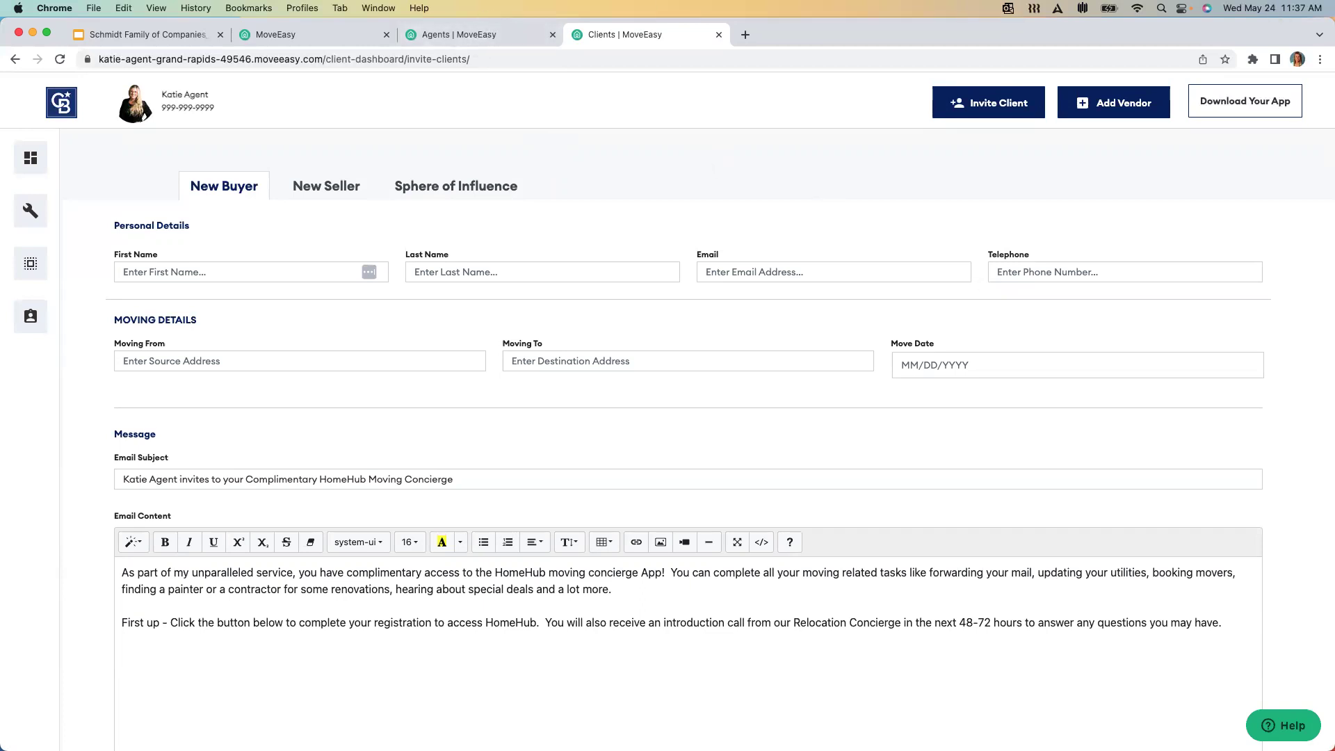
Step: Switch to the client's concierge dashboard, view the Mortgage page and return to the dashboard home page
click(334, 37)
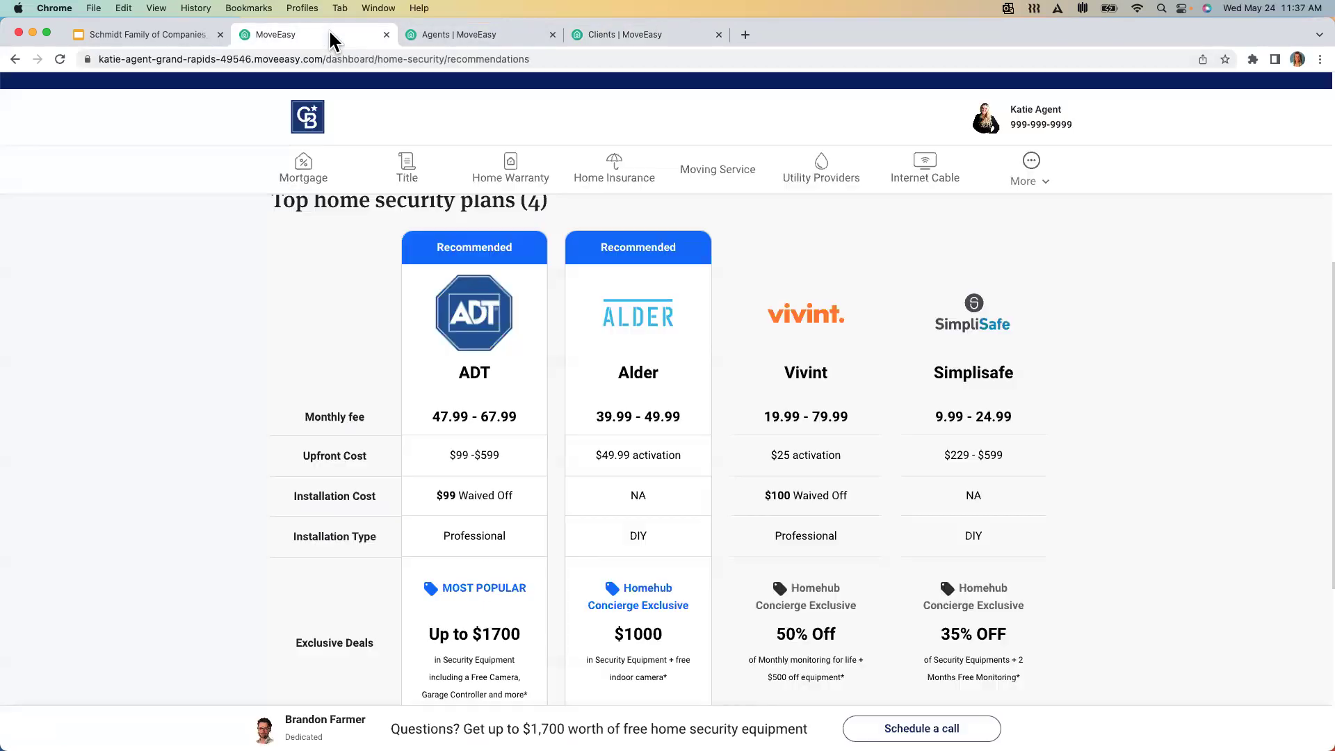
scroll(292, 306, up, 5)
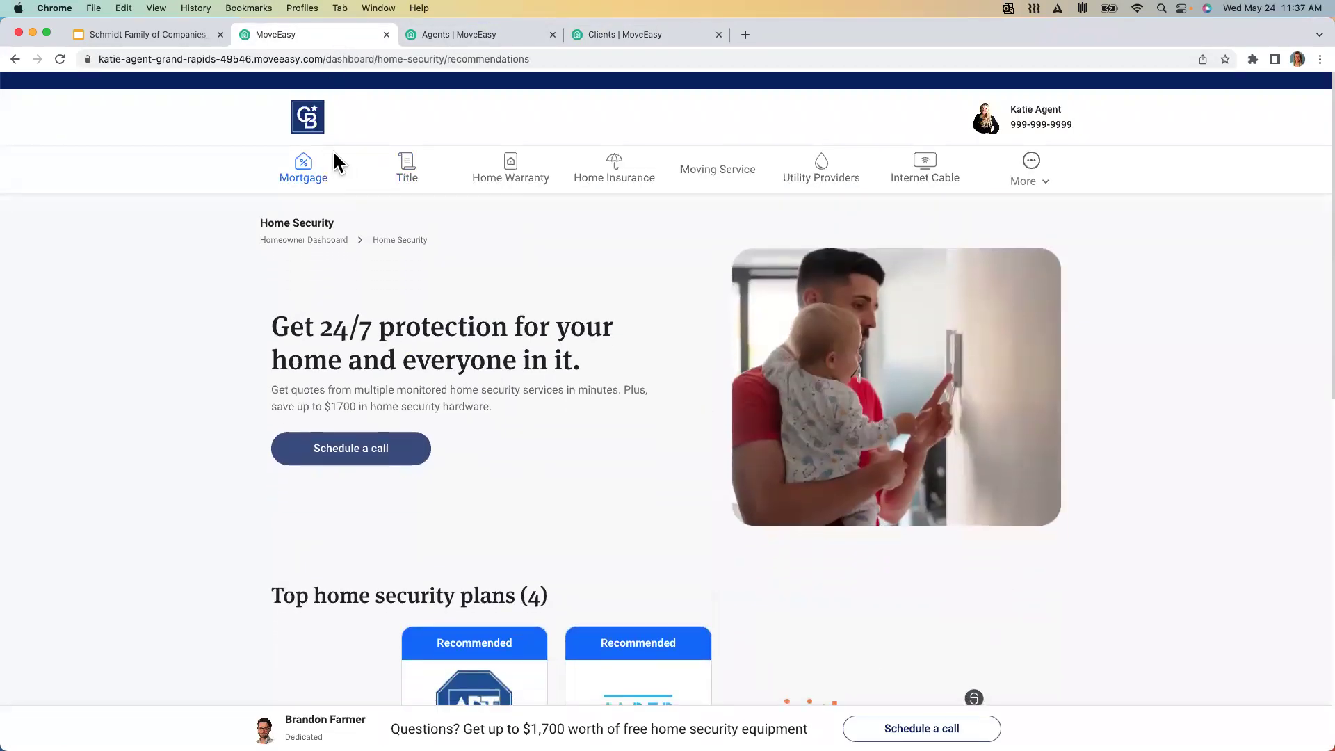
click(317, 127)
click(309, 179)
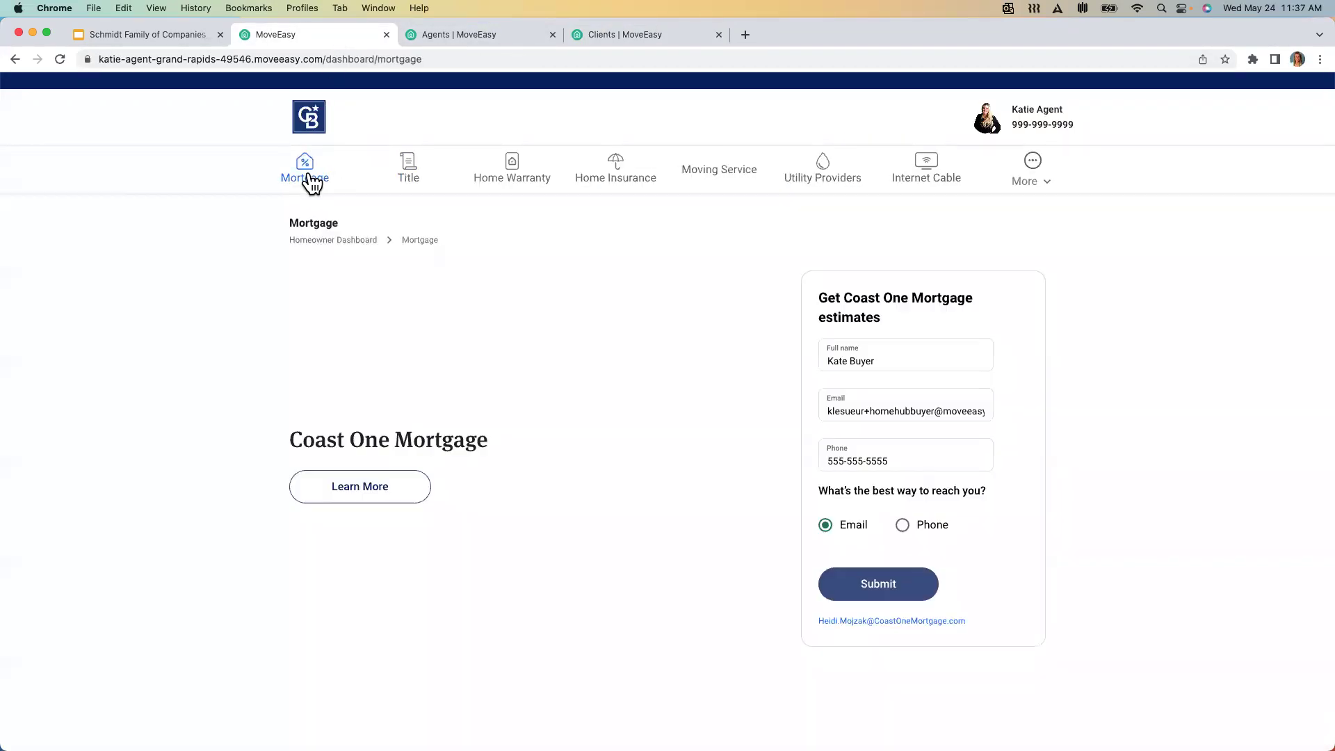
click(306, 127)
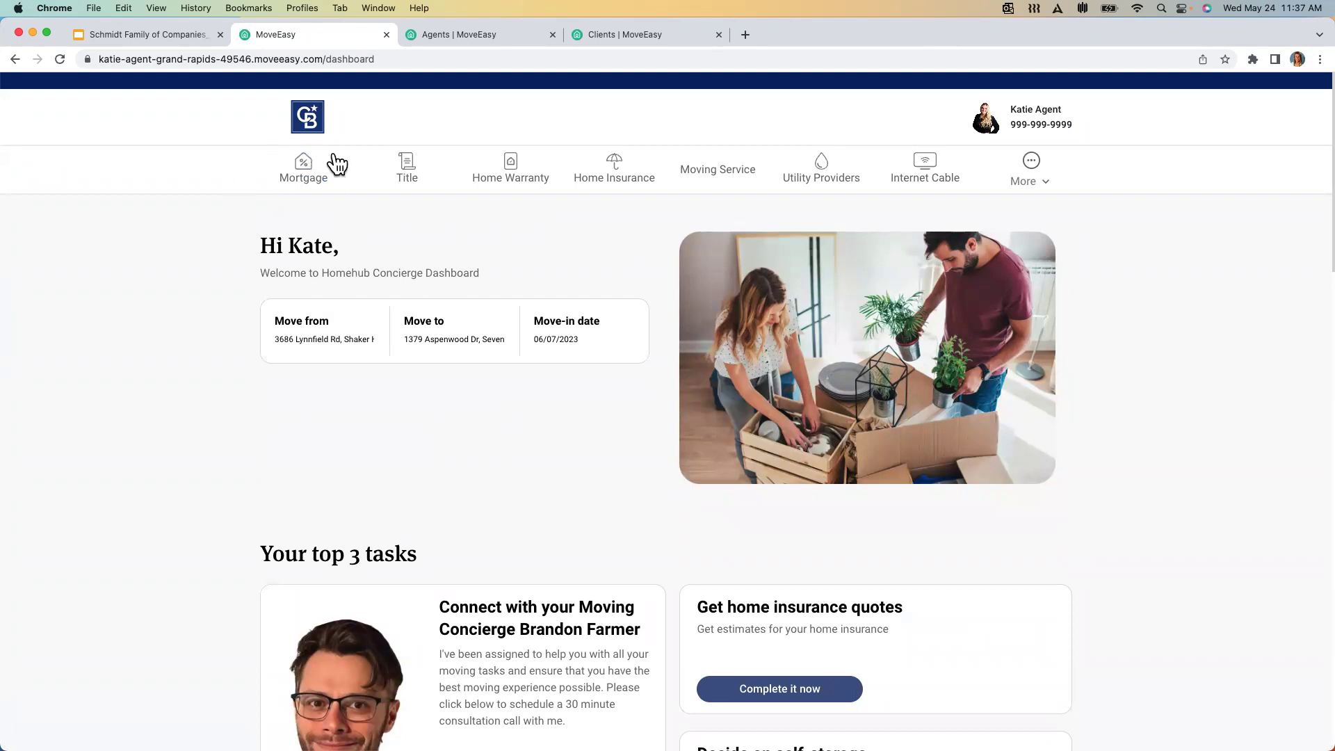
Step: View the additional service options and examine the Homehub Concierge Services section of the client dashboard
click(1047, 173)
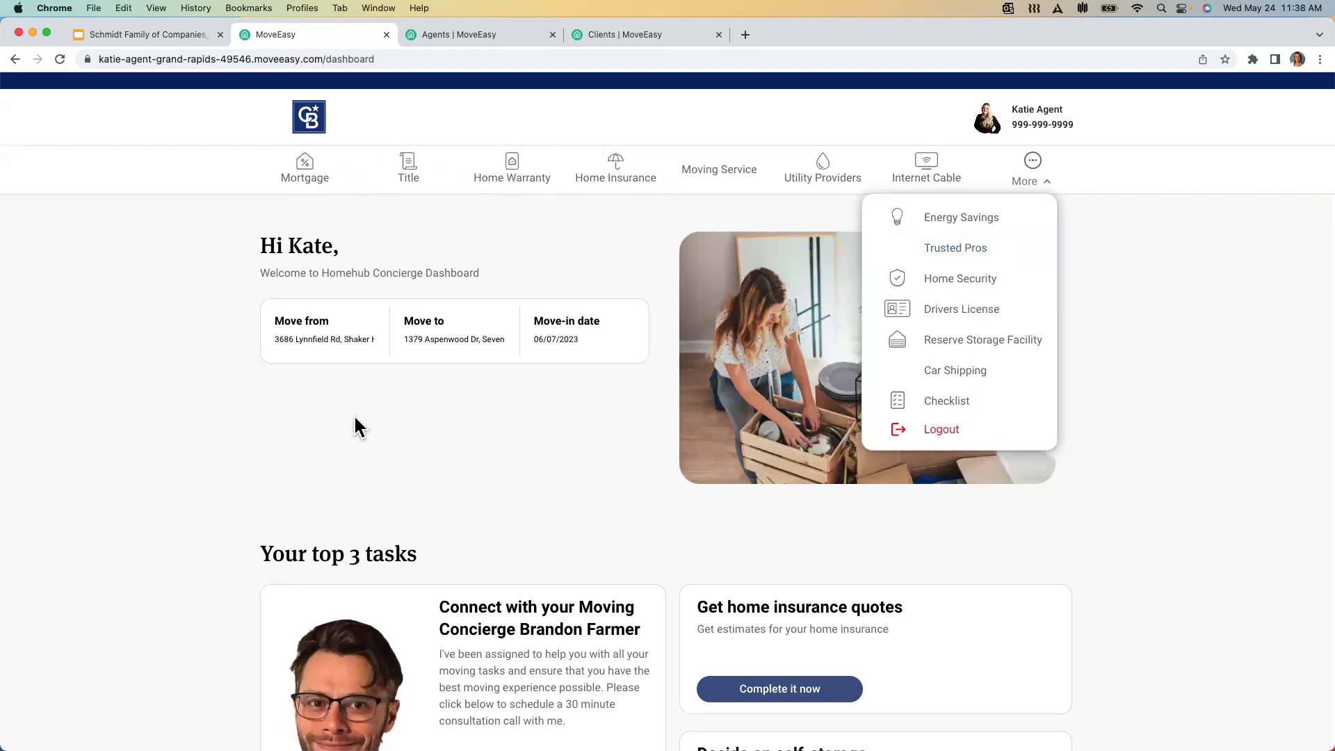
scroll(327, 487, down, 10)
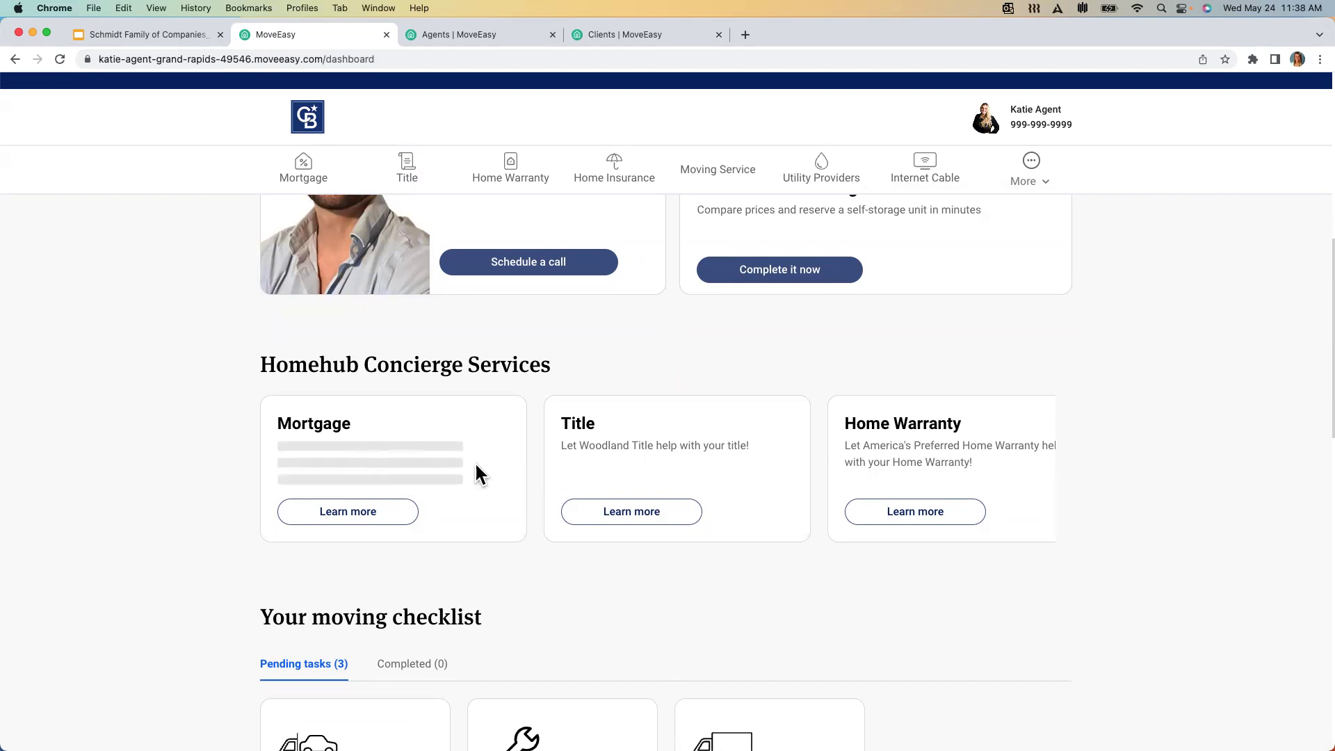
Step: Return to the client invitation page and view the New Seller form followed by the Sphere of Influence form
scroll(441, 513, up, 1)
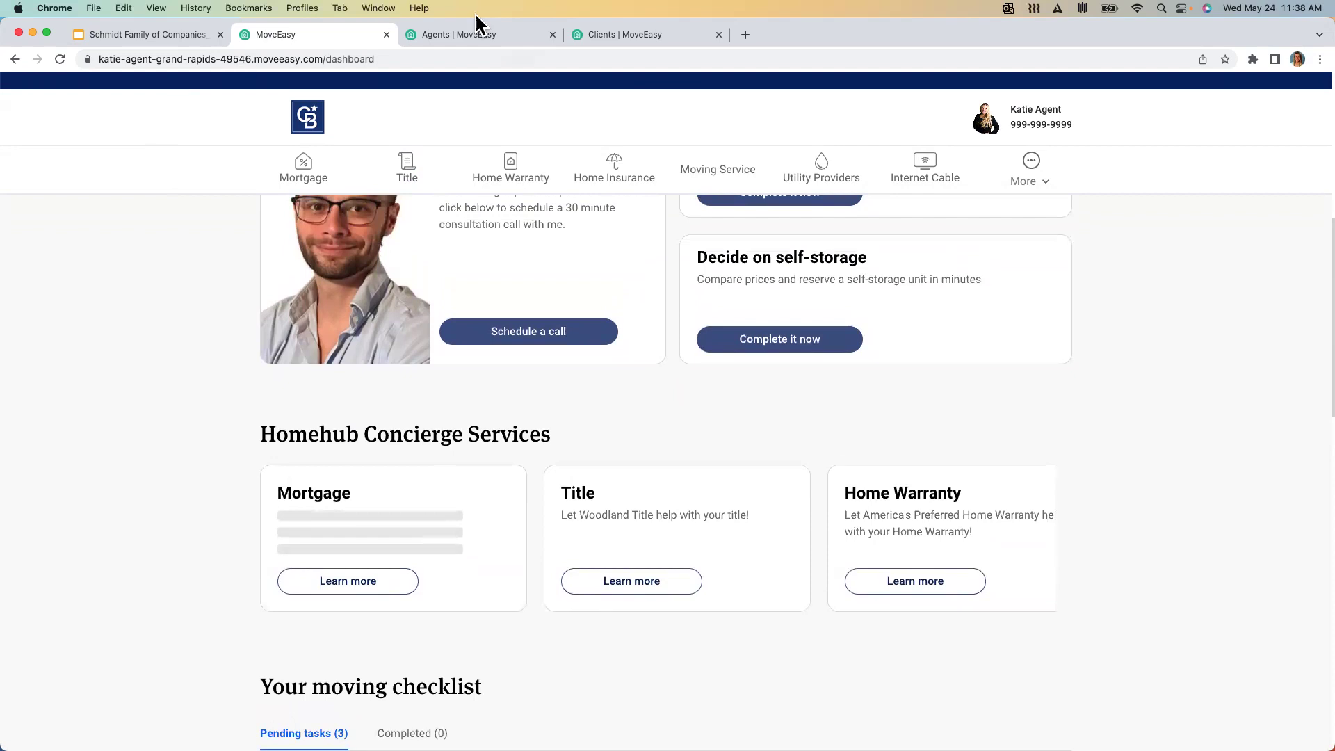
click(619, 36)
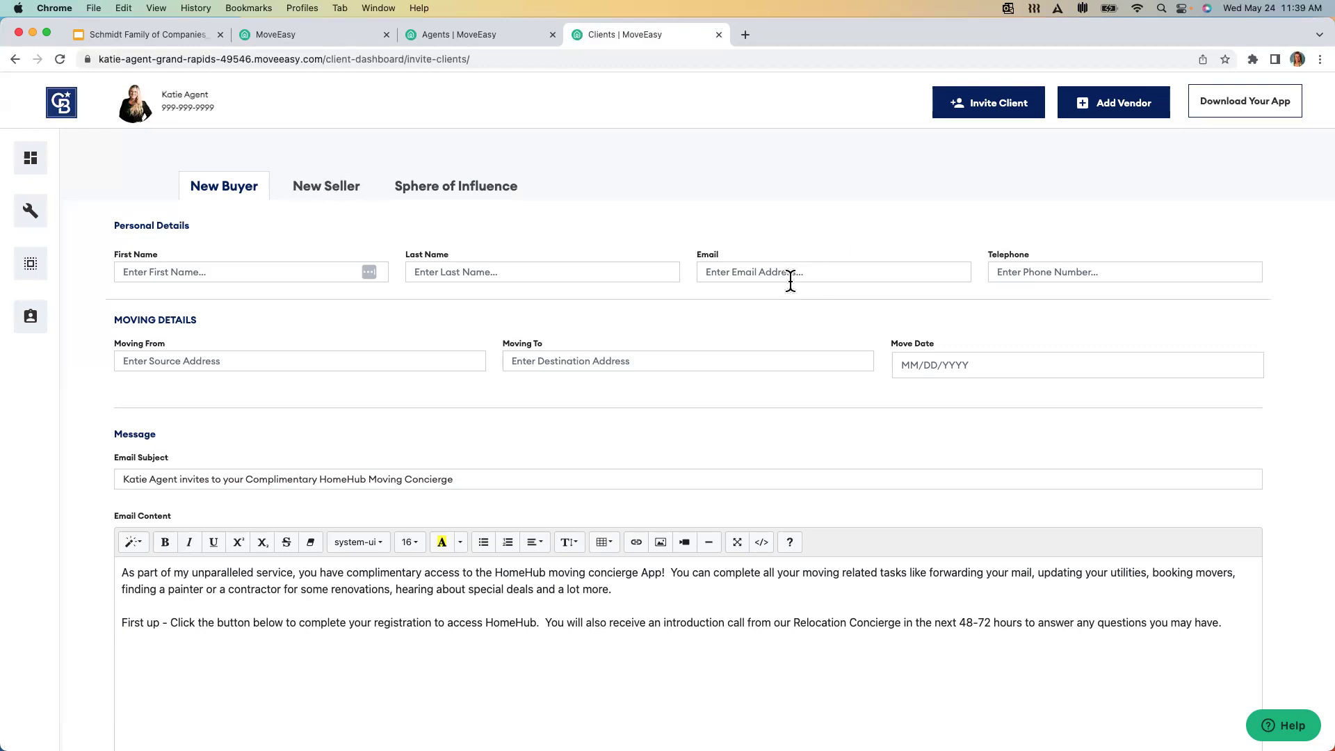
click(318, 186)
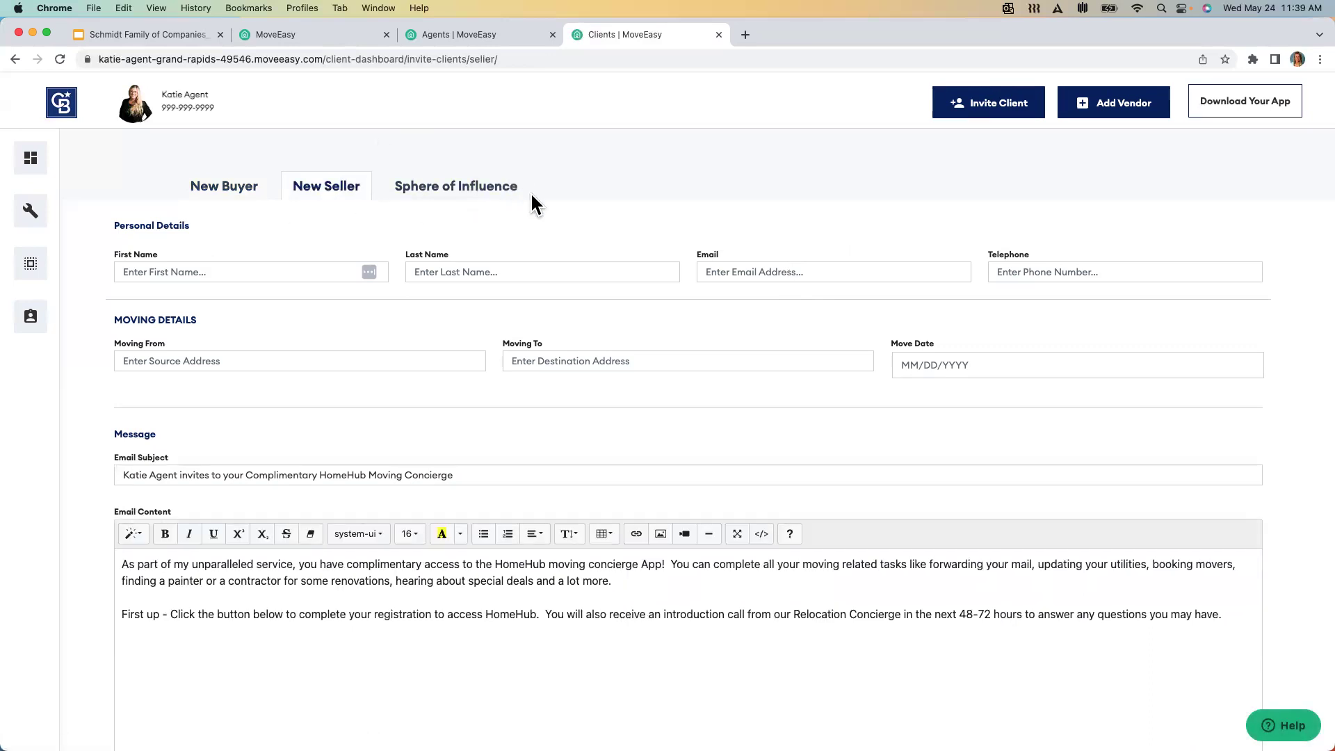
click(478, 195)
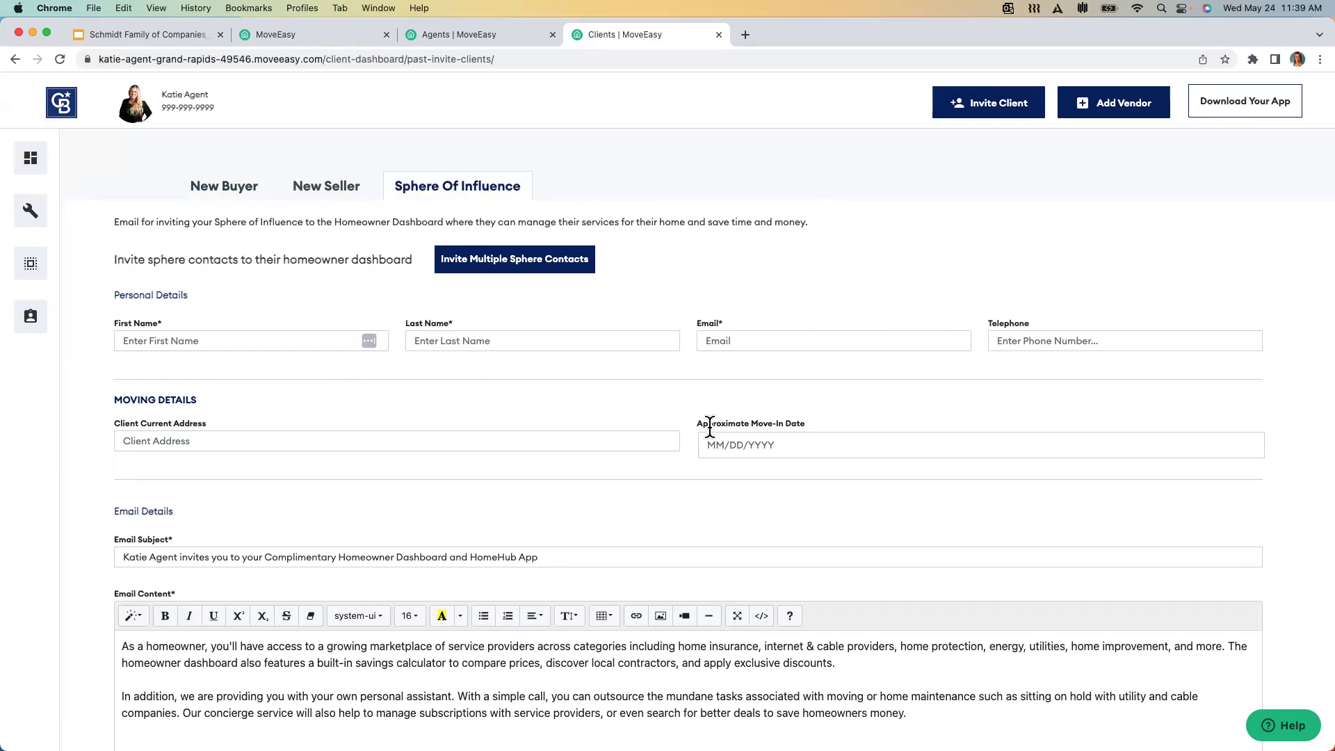
Step: Examine the Sphere of Influence invitation form from the personal details down to the email content and sending option
scroll(709, 426, down, 1)
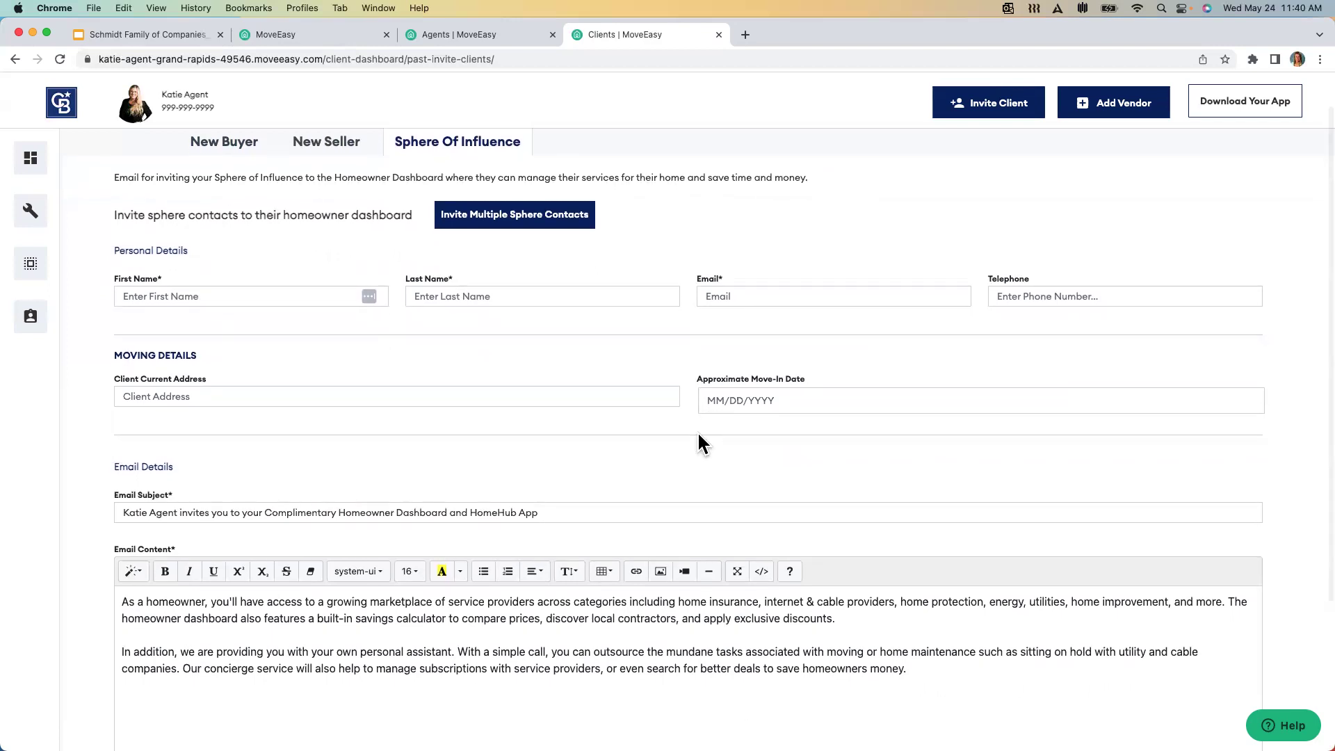
scroll(698, 435, down, 1)
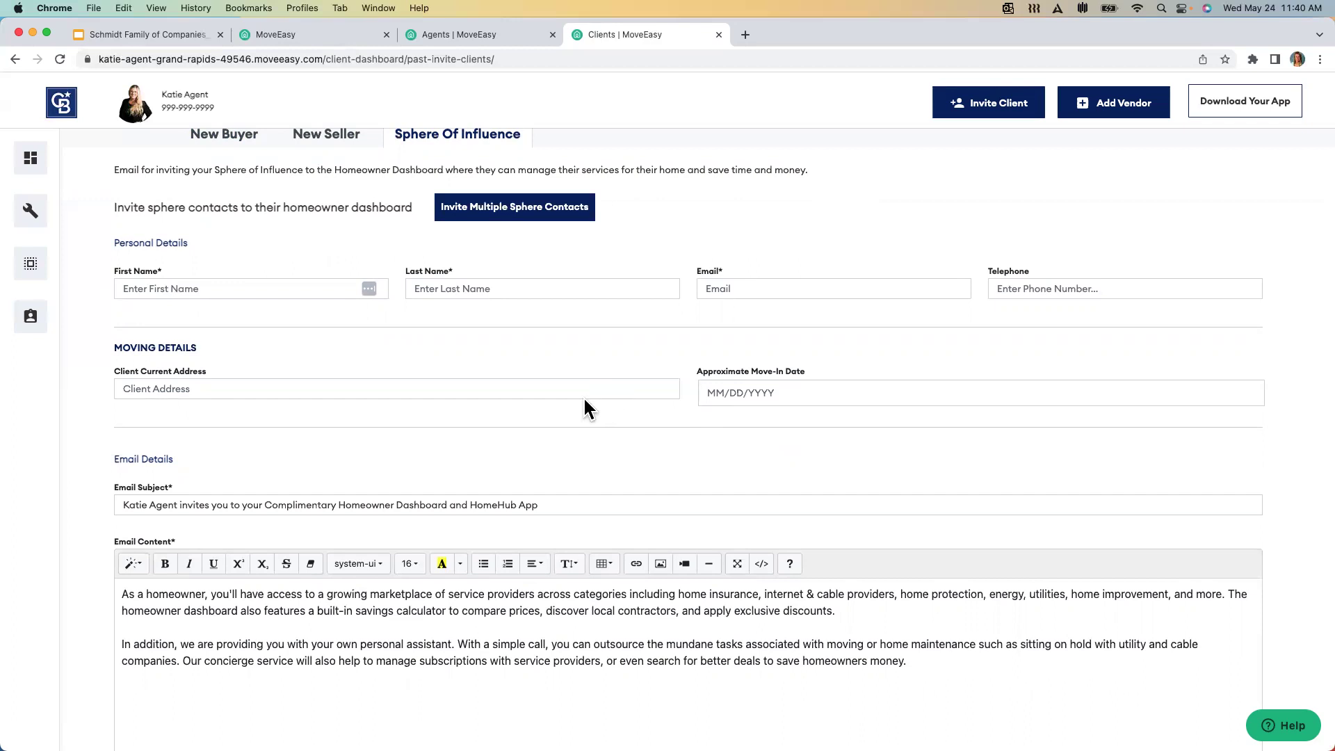
scroll(378, 175, down, 2)
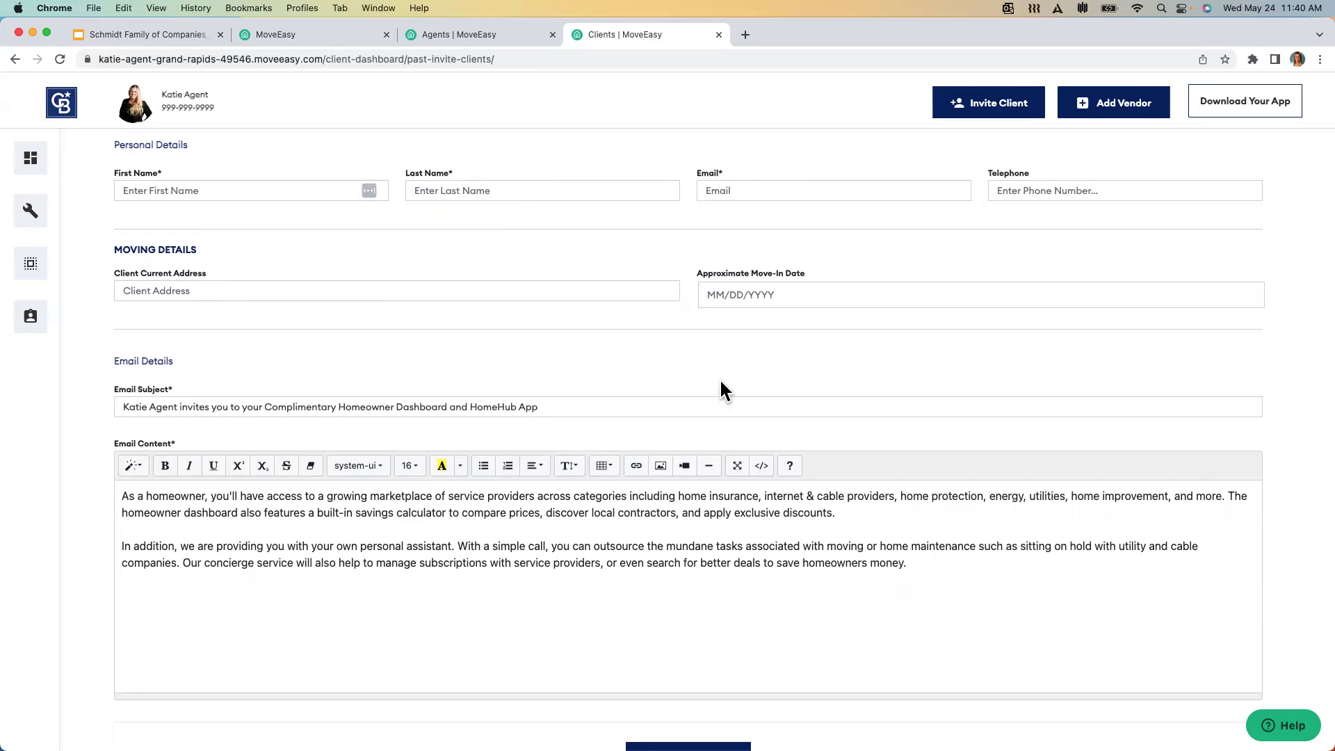
scroll(721, 389, down, 2)
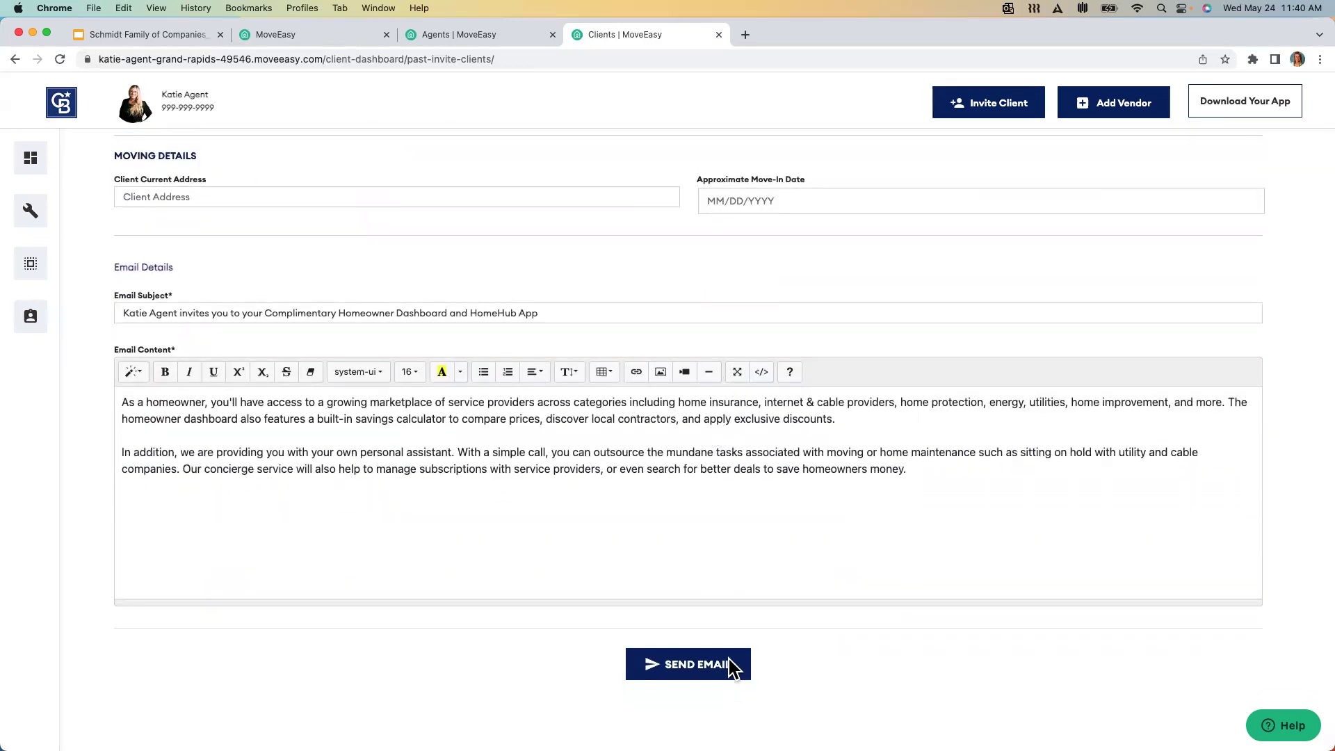
scroll(897, 425, up, 4)
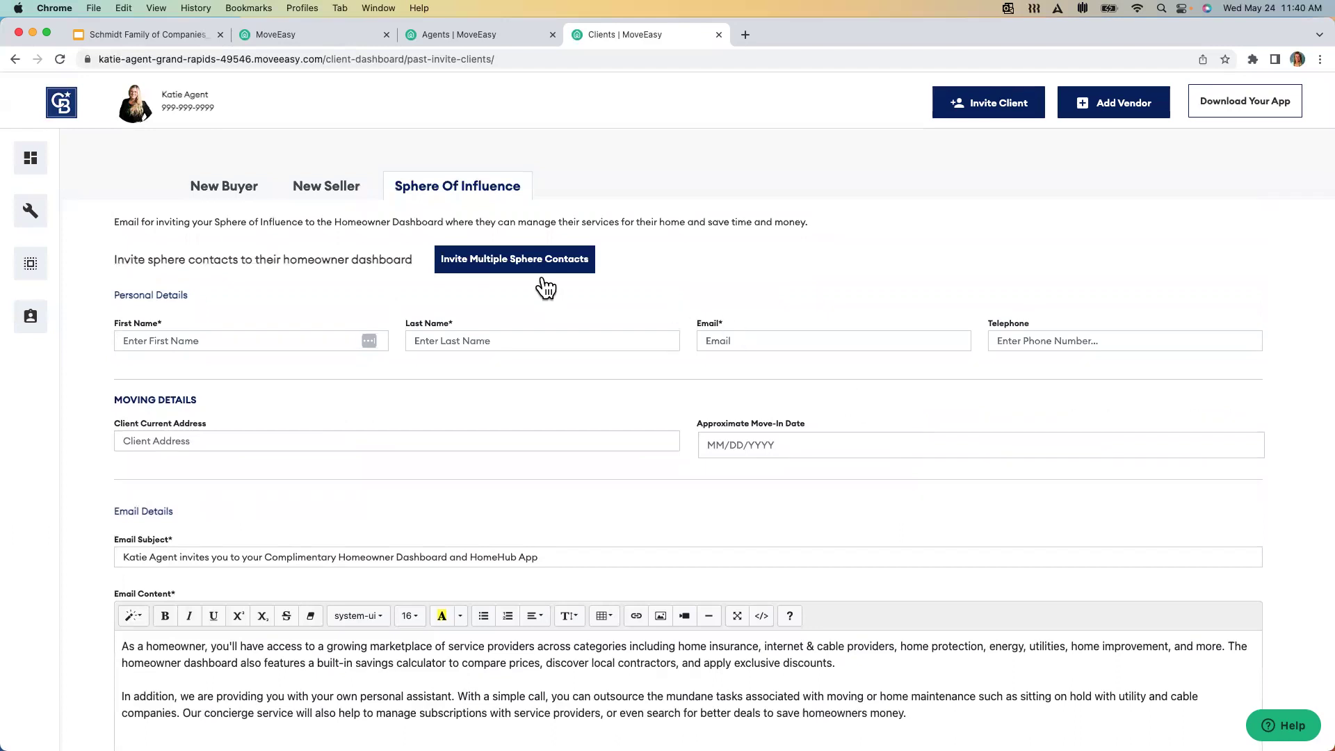
Step: View the upload page for inviting multiple sphere contacts and return to the single-contact Sphere of Influence form
click(515, 266)
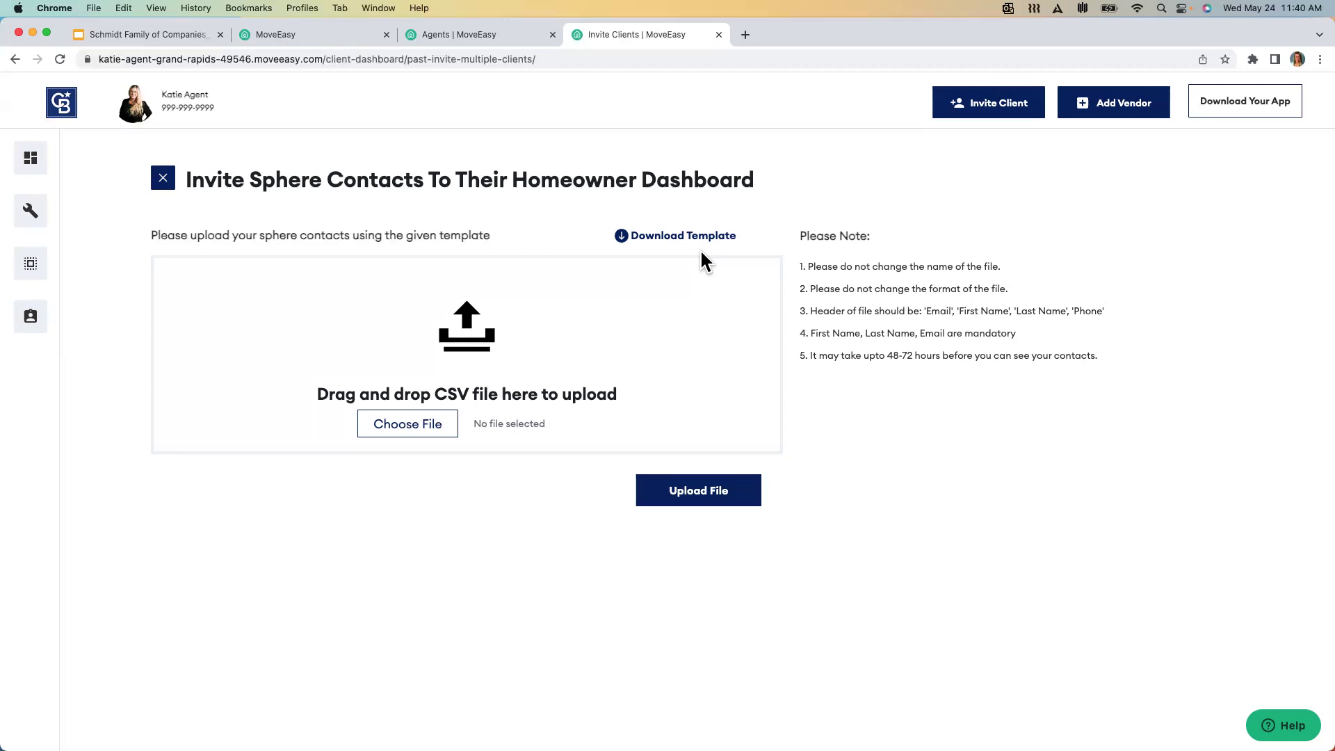
click(164, 179)
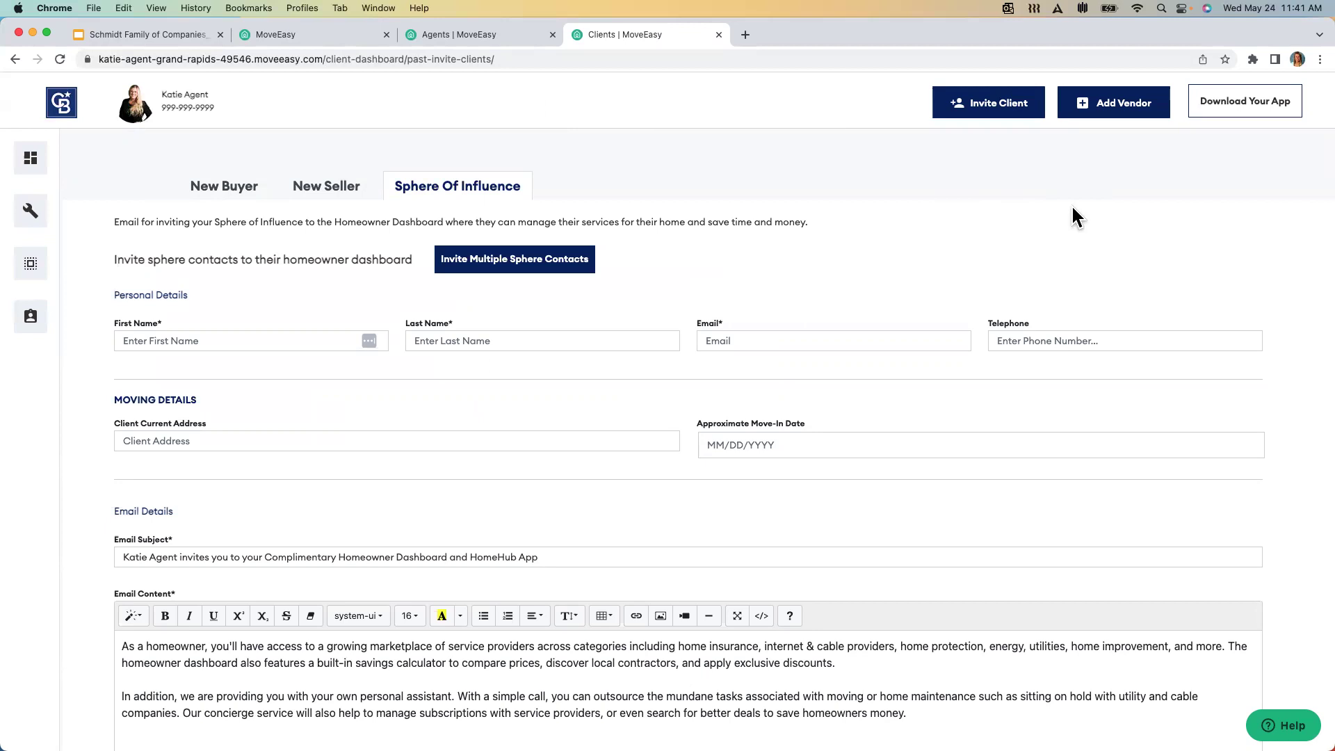
scroll(831, 619, down, 3)
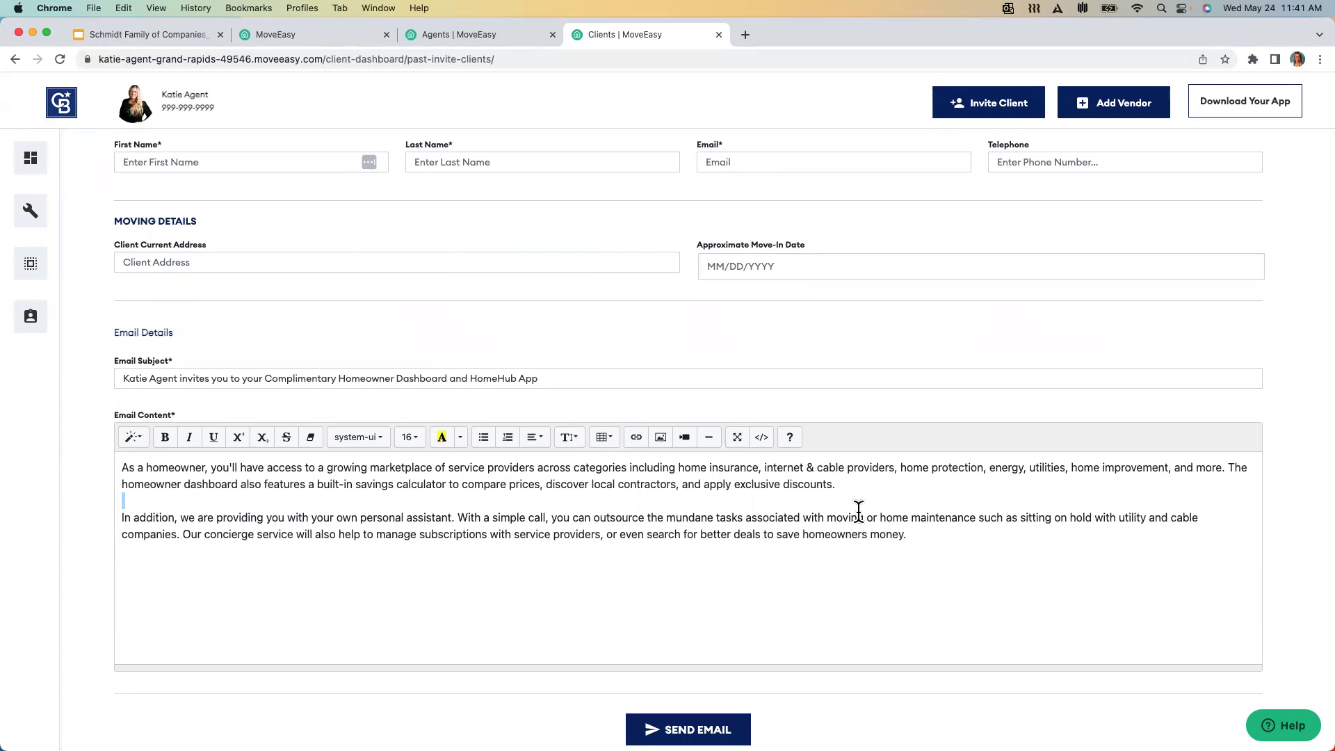
Step: Open the account's email content settings and bring up the Sphere of Influence invitation email for editing
mouse_move(35, 202)
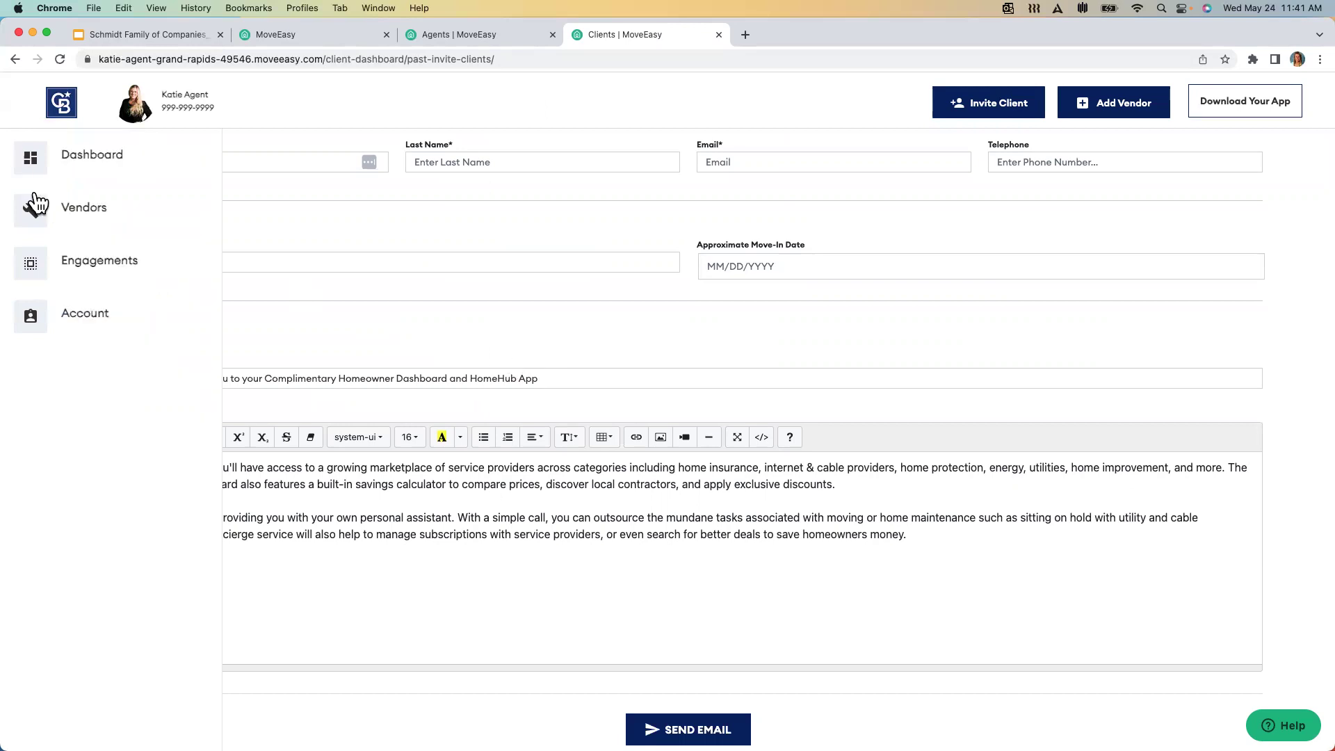
click(92, 324)
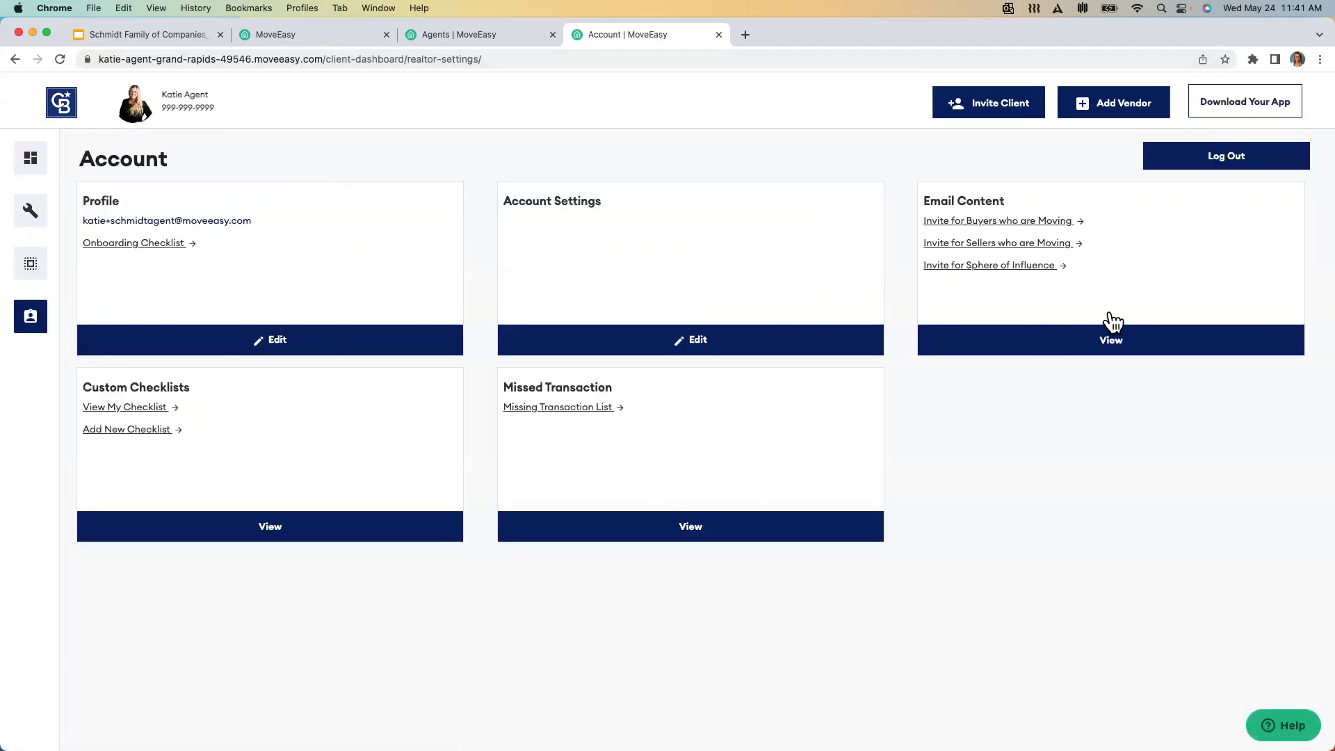
click(1111, 347)
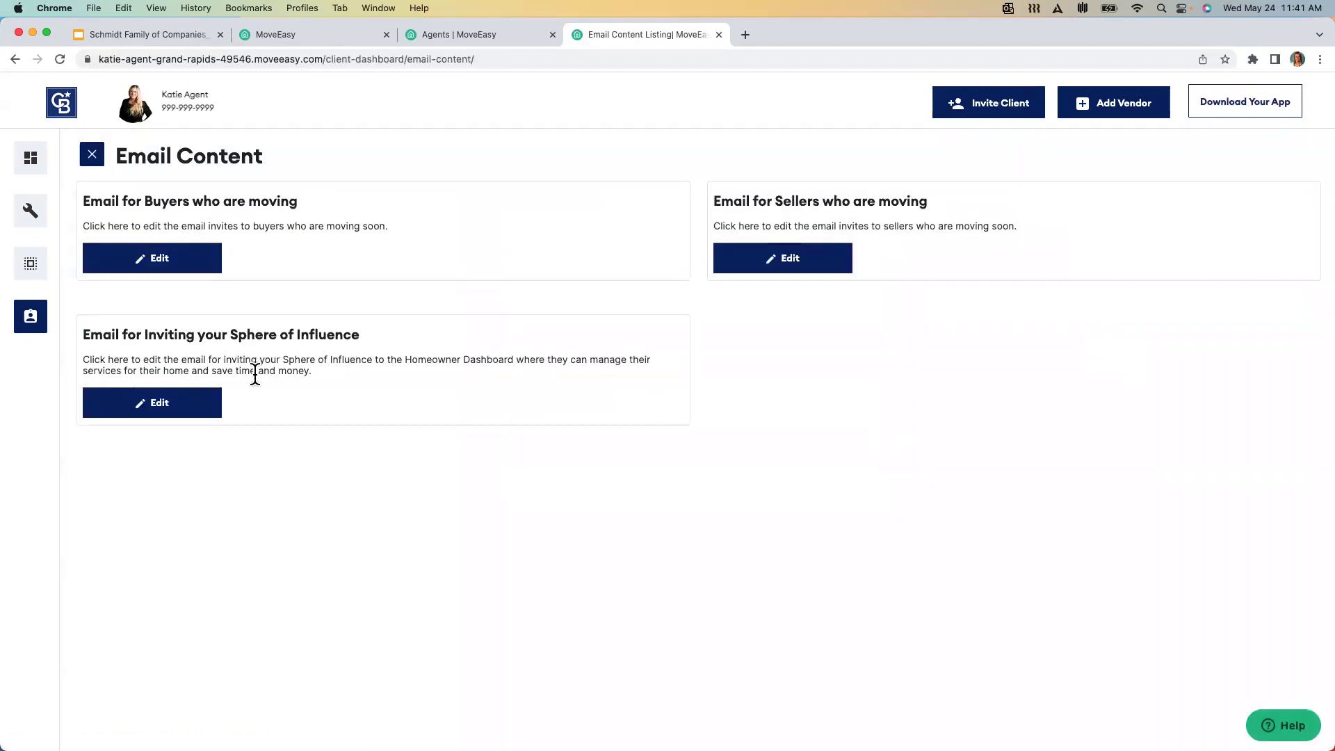
click(179, 413)
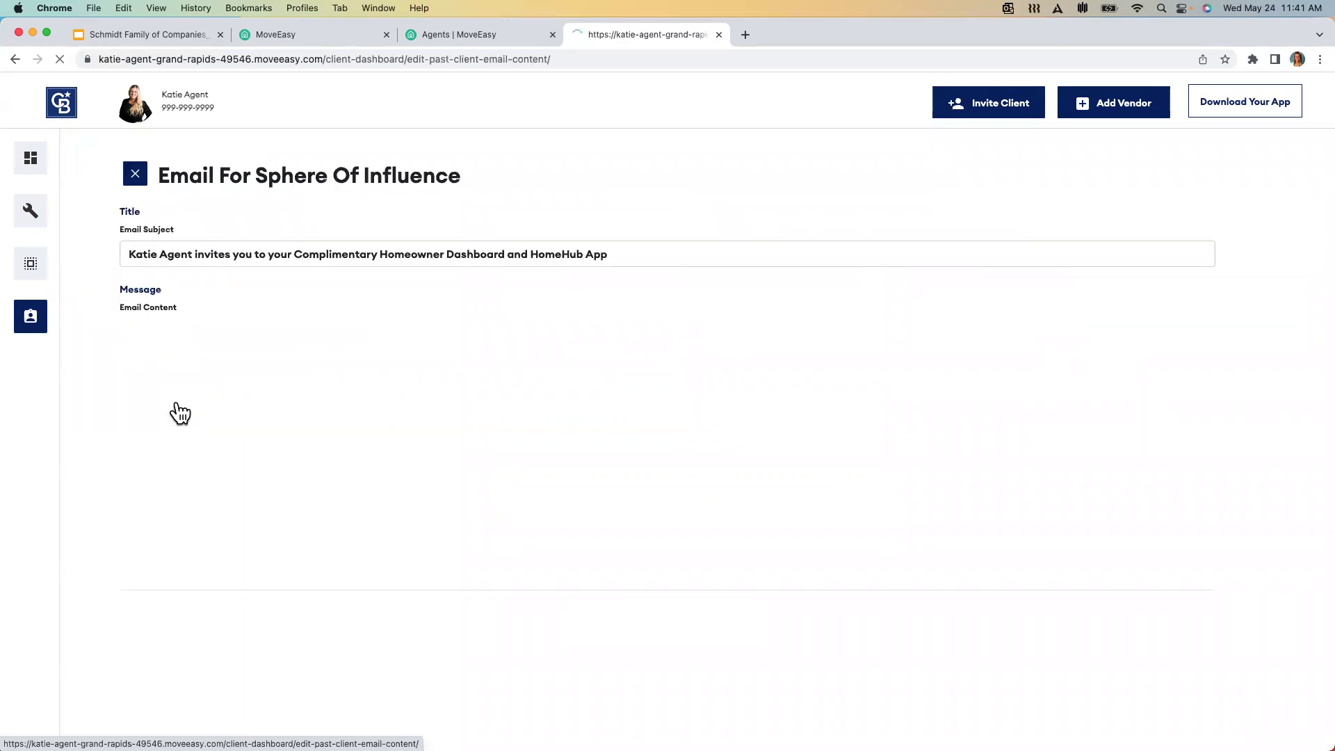
Step: Highlight the message text and a subject word in the Sphere of Influence email, and close the editor without updating it
drag(984, 431, 286, 381)
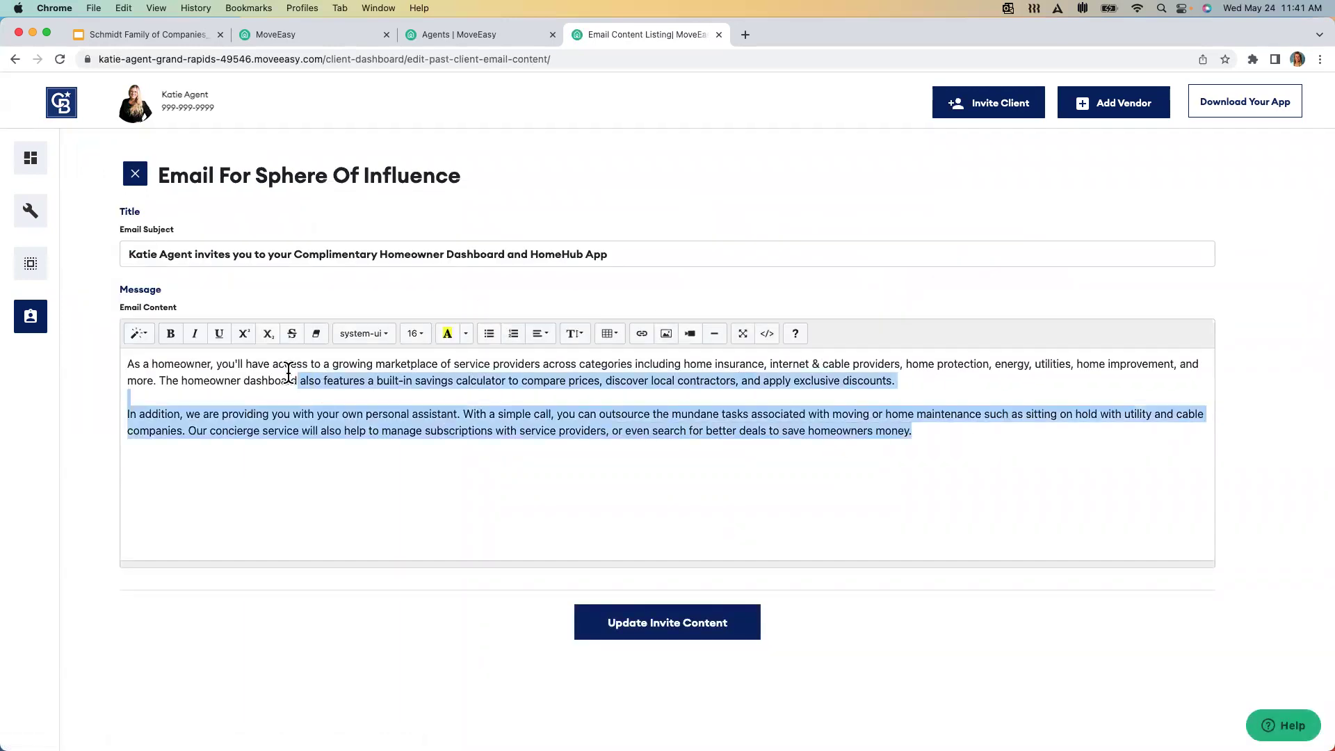
click(191, 404)
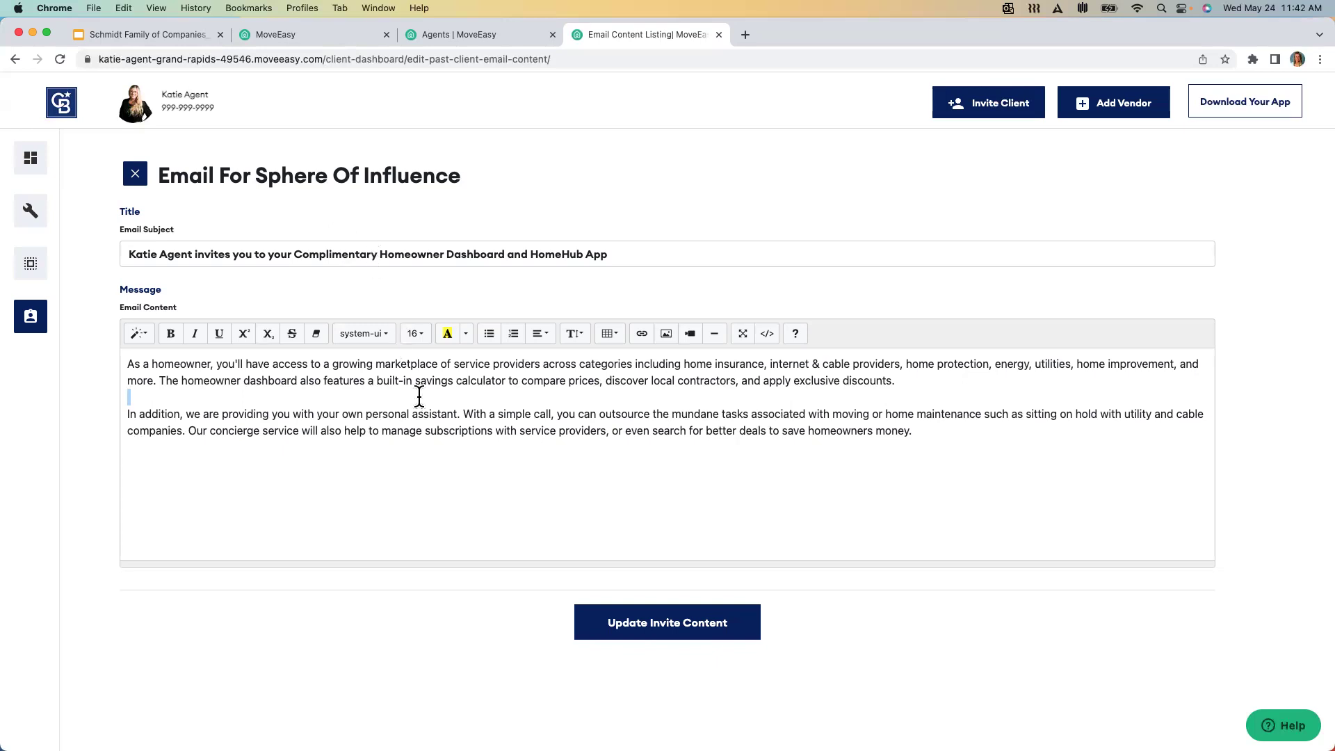
drag(956, 438, 262, 327)
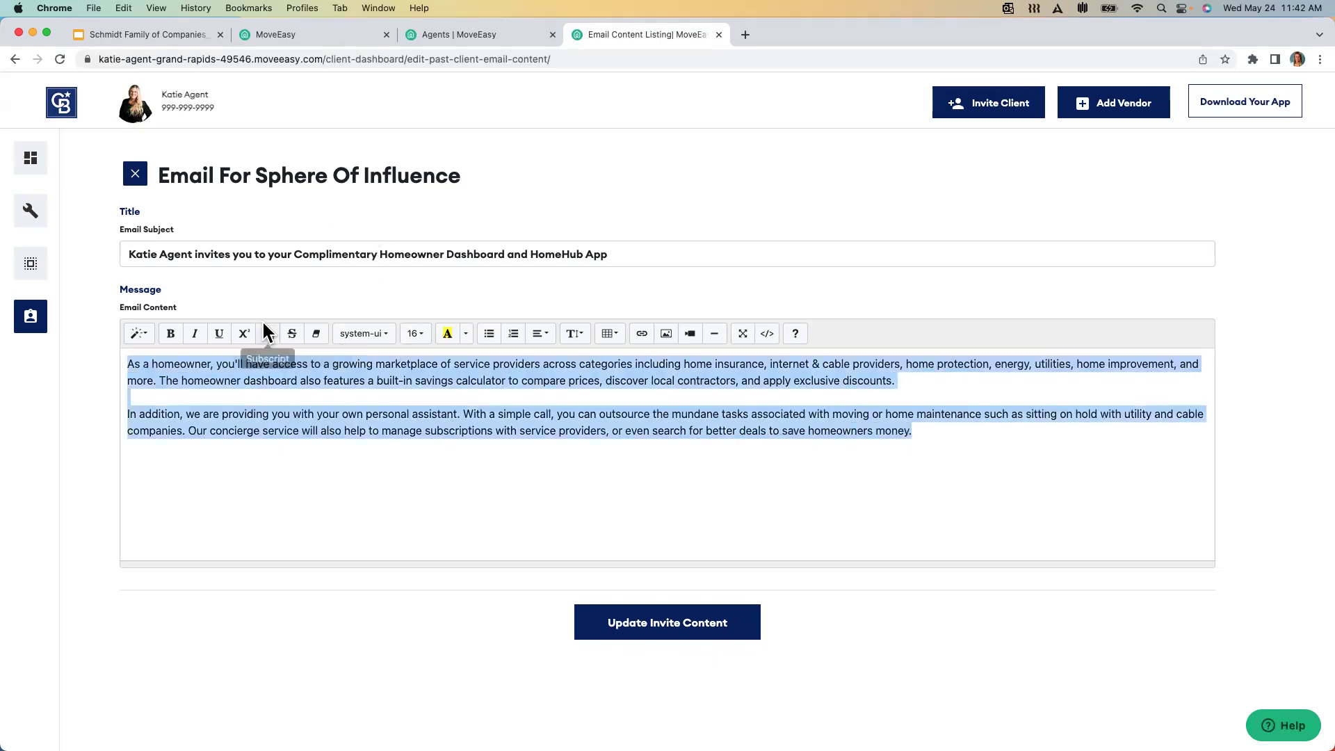
double_click(410, 254)
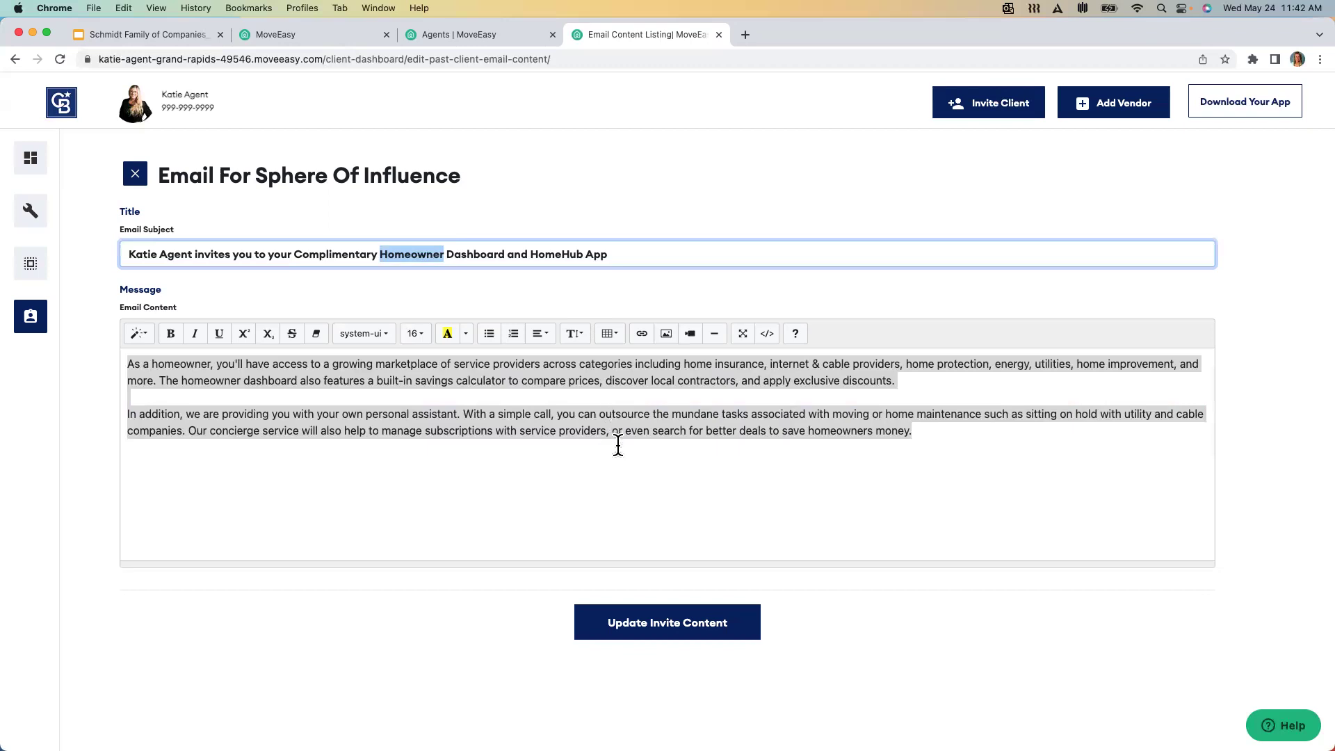
click(644, 282)
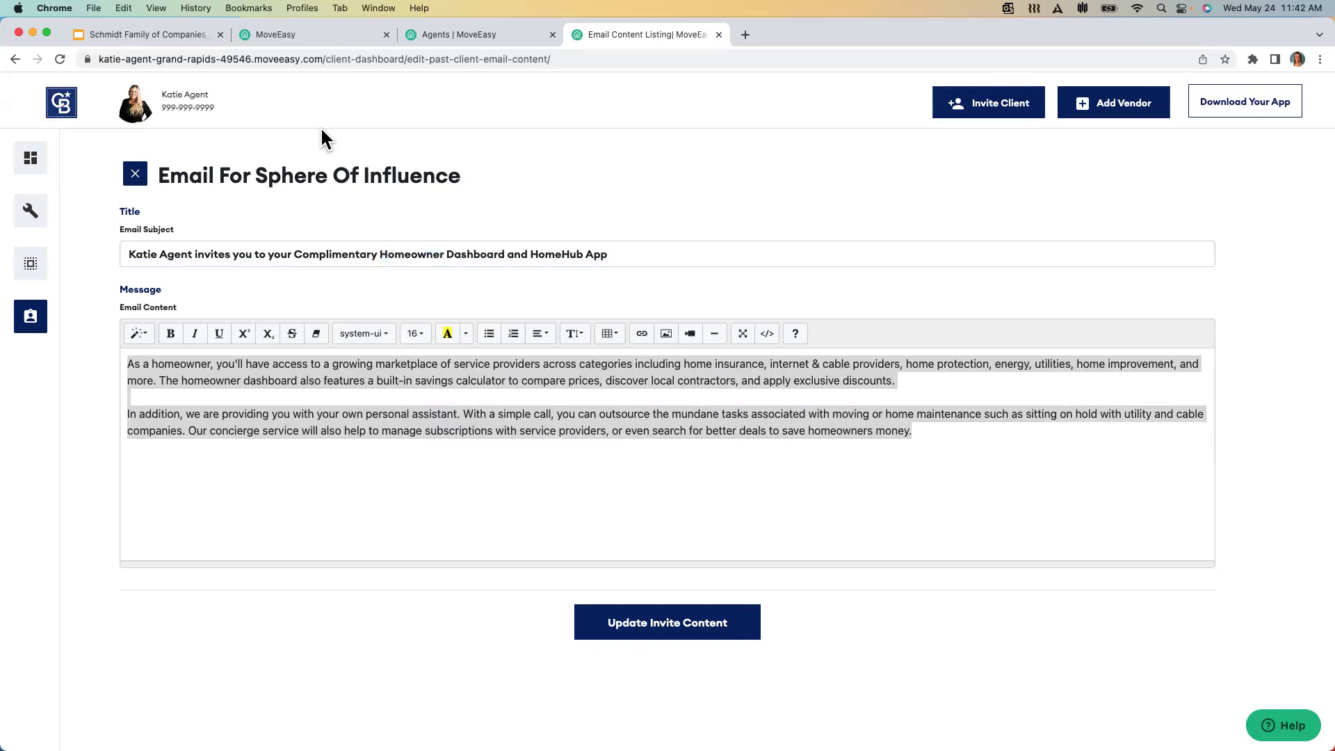
click(135, 173)
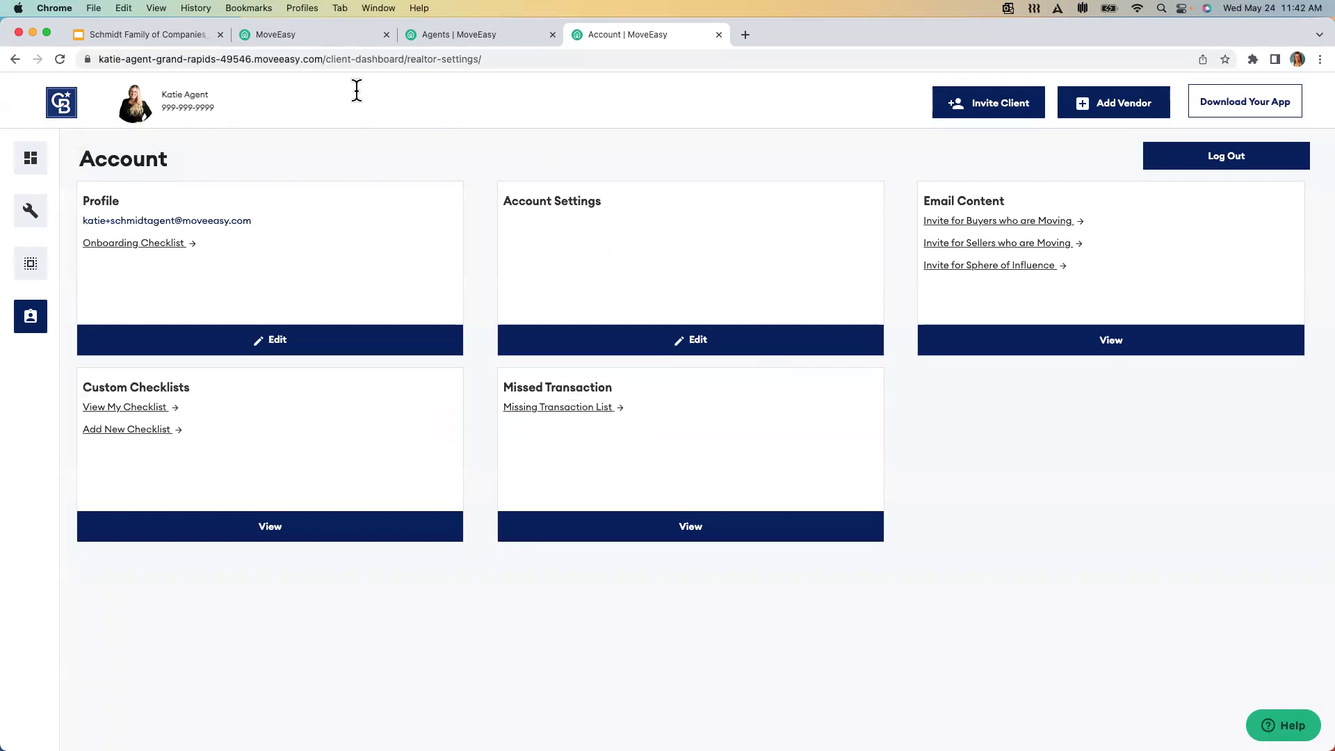
Step: Highlight the base part of the agent's personal web address, from https through moveeasy.com
click(325, 58)
click(394, 122)
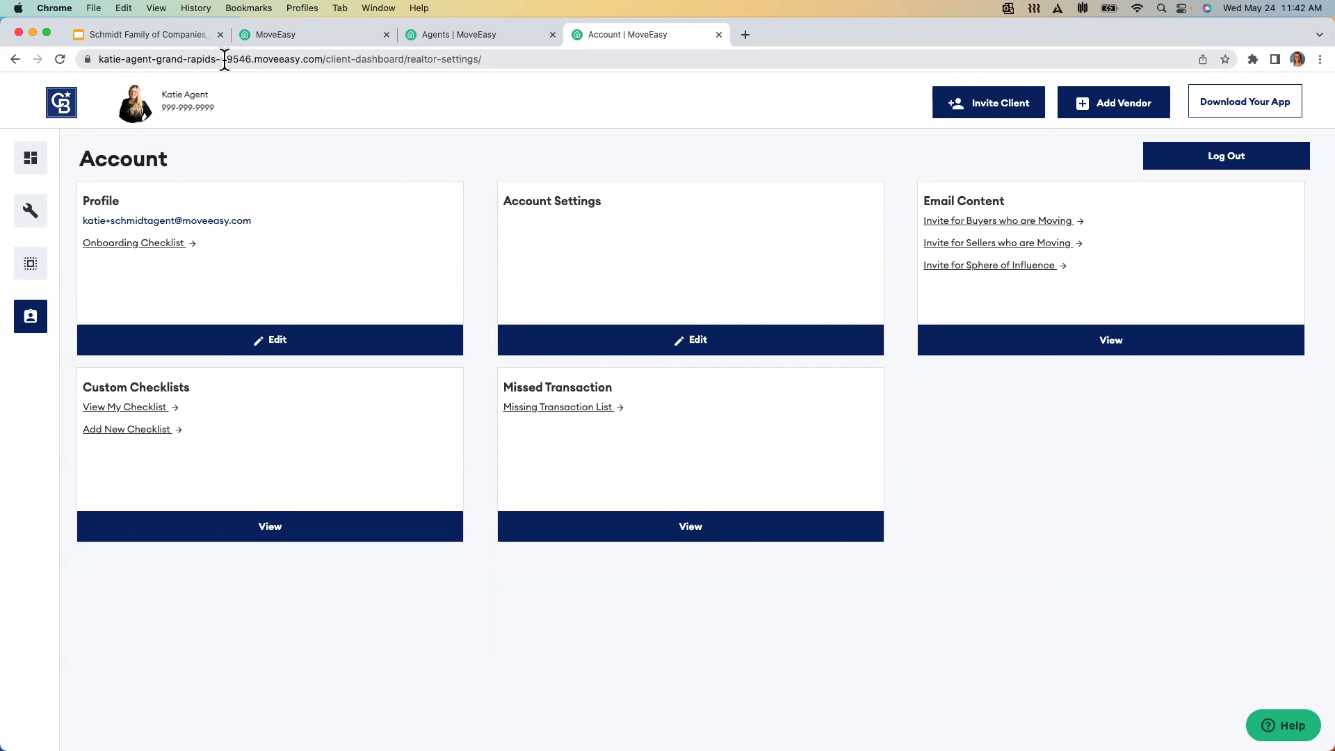
click(278, 63)
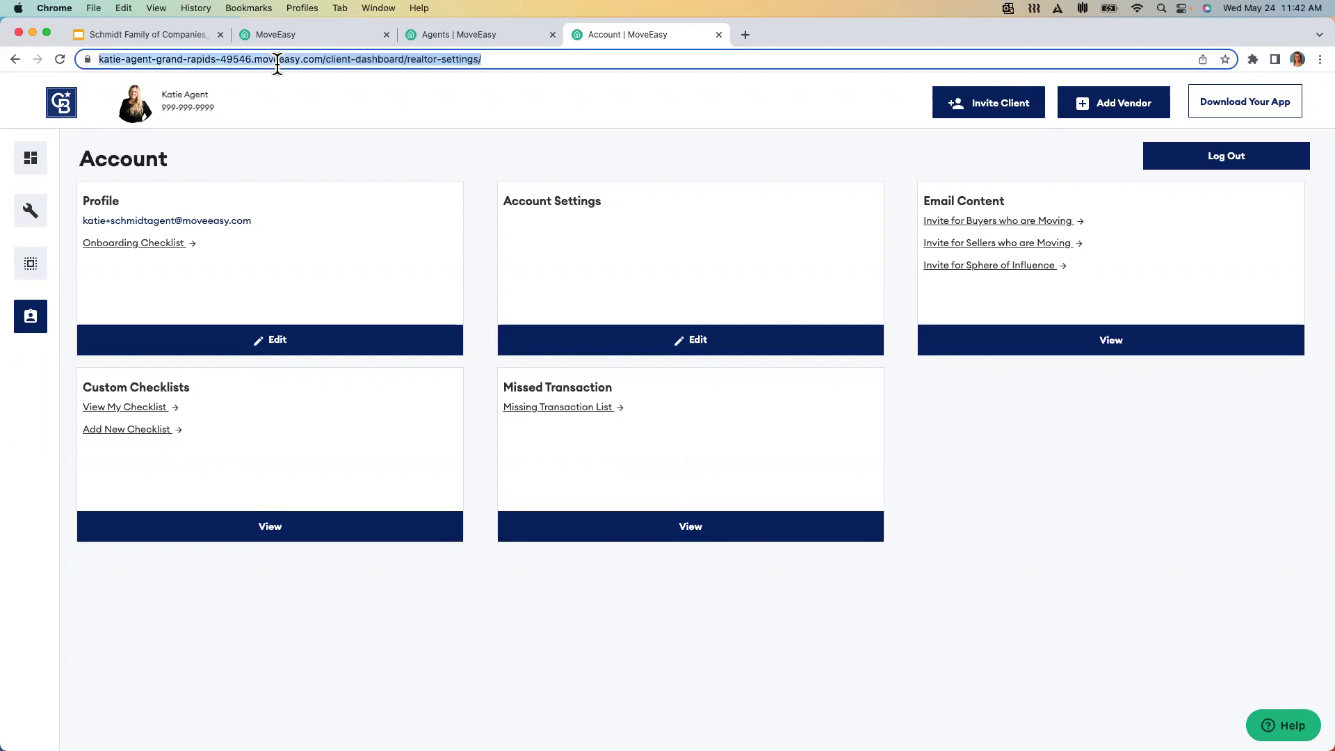
click(322, 59)
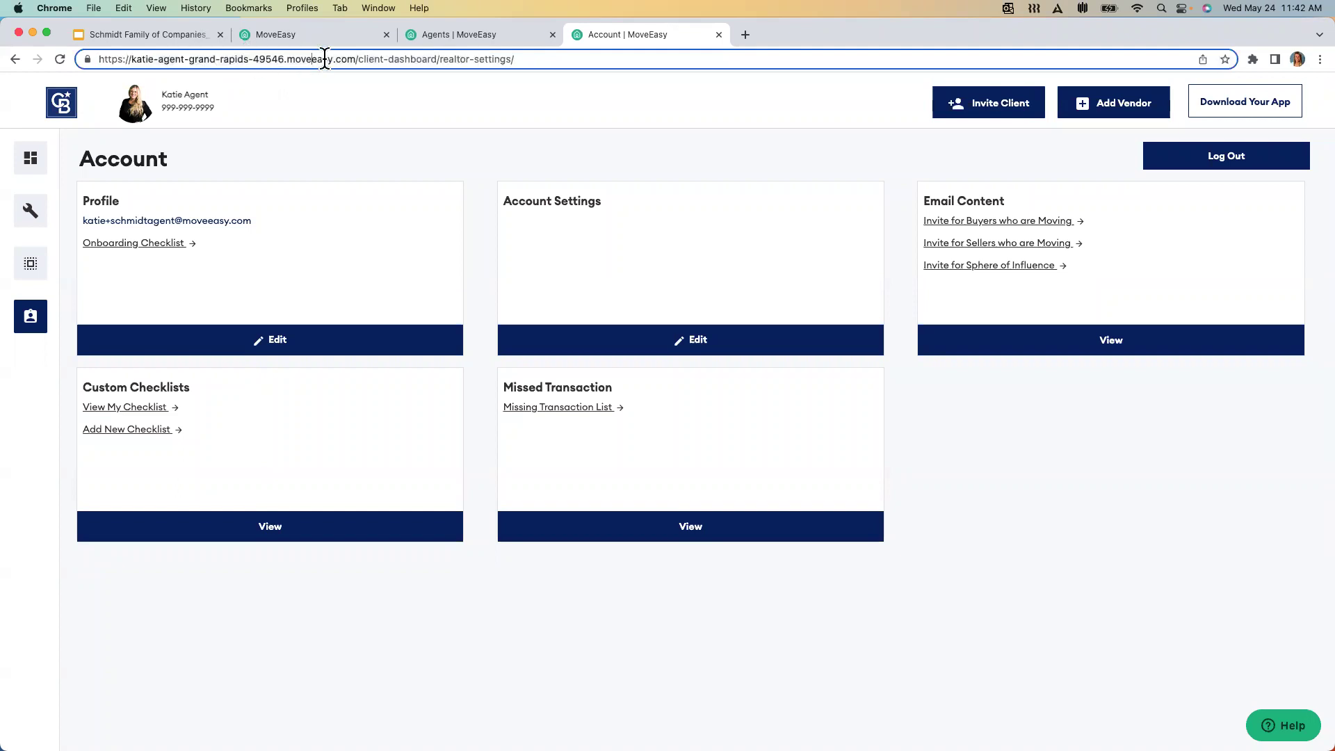
drag(362, 59, 66, 55)
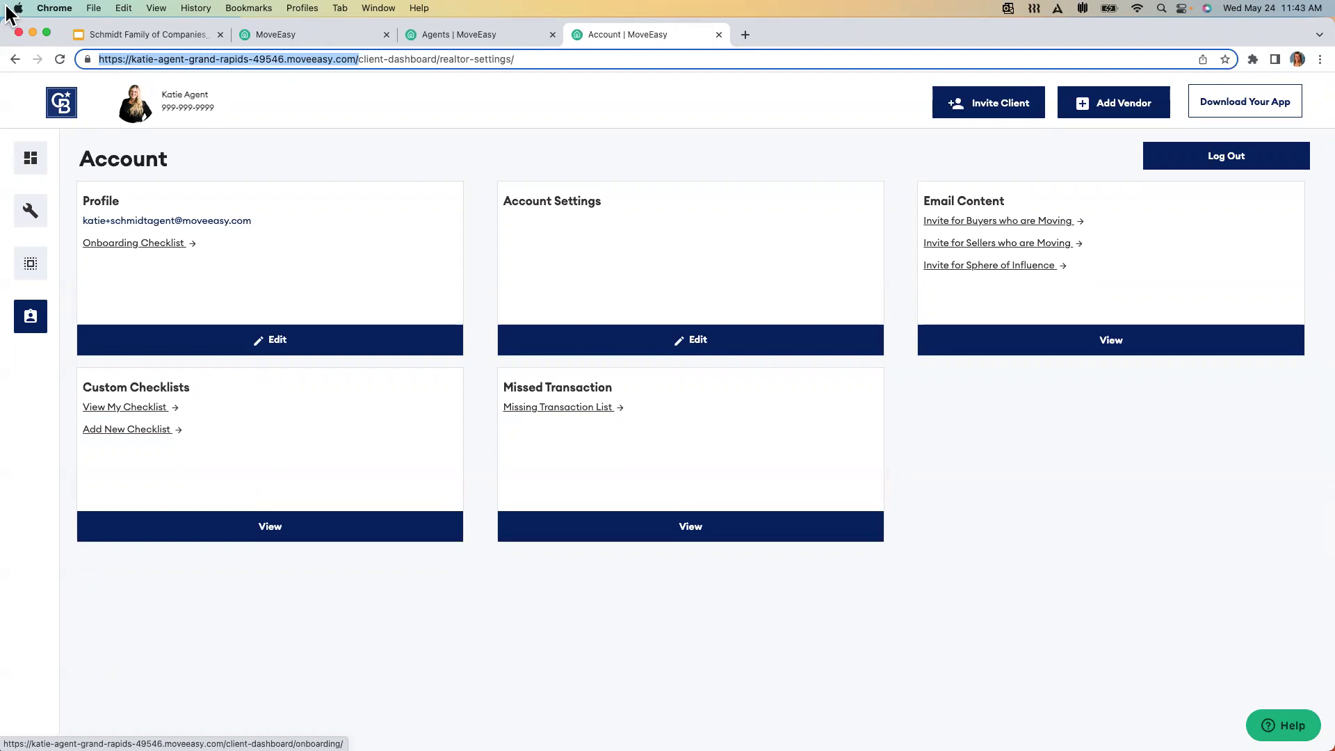
Step: Switch to the HomeHub Announcement presentation in Google Slides and start the slideshow from slide 14, 5 Steps For Success
click(154, 34)
scroll(105, 552, down, 5)
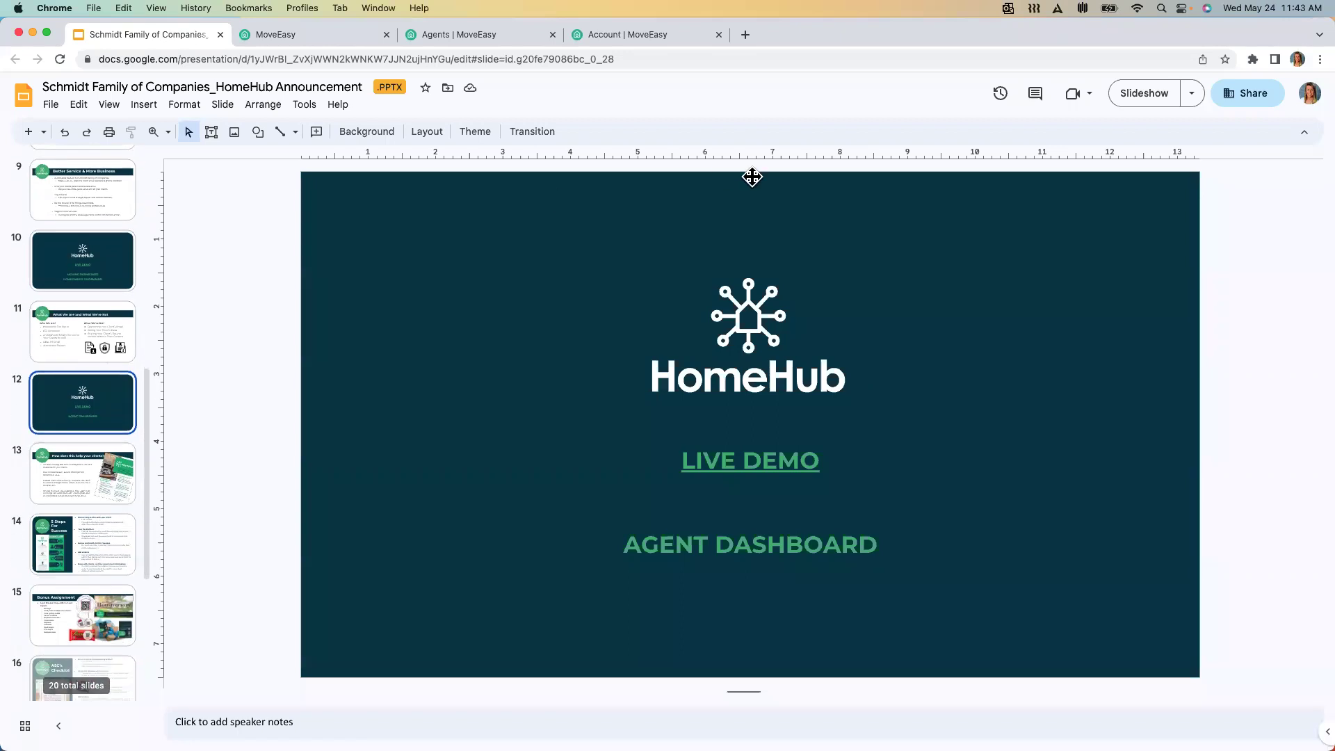
click(86, 546)
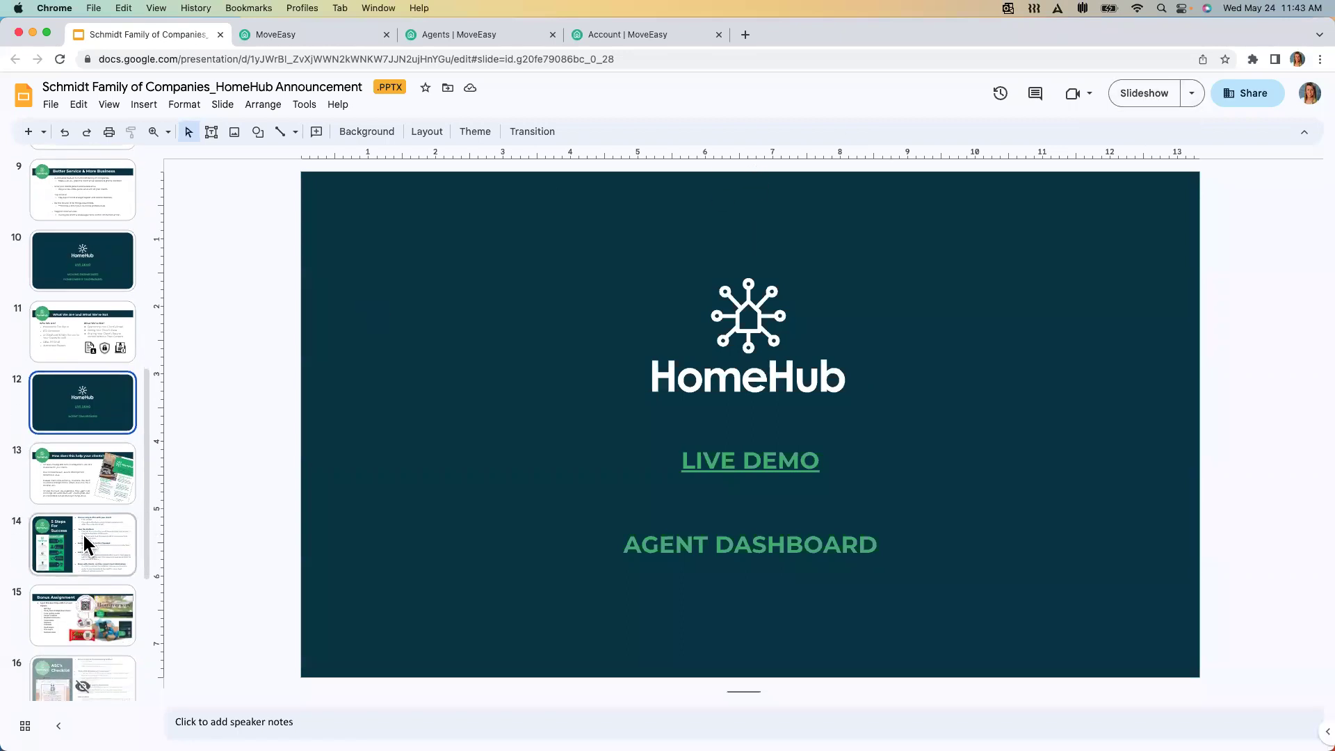
scroll(983, 363, down, 1)
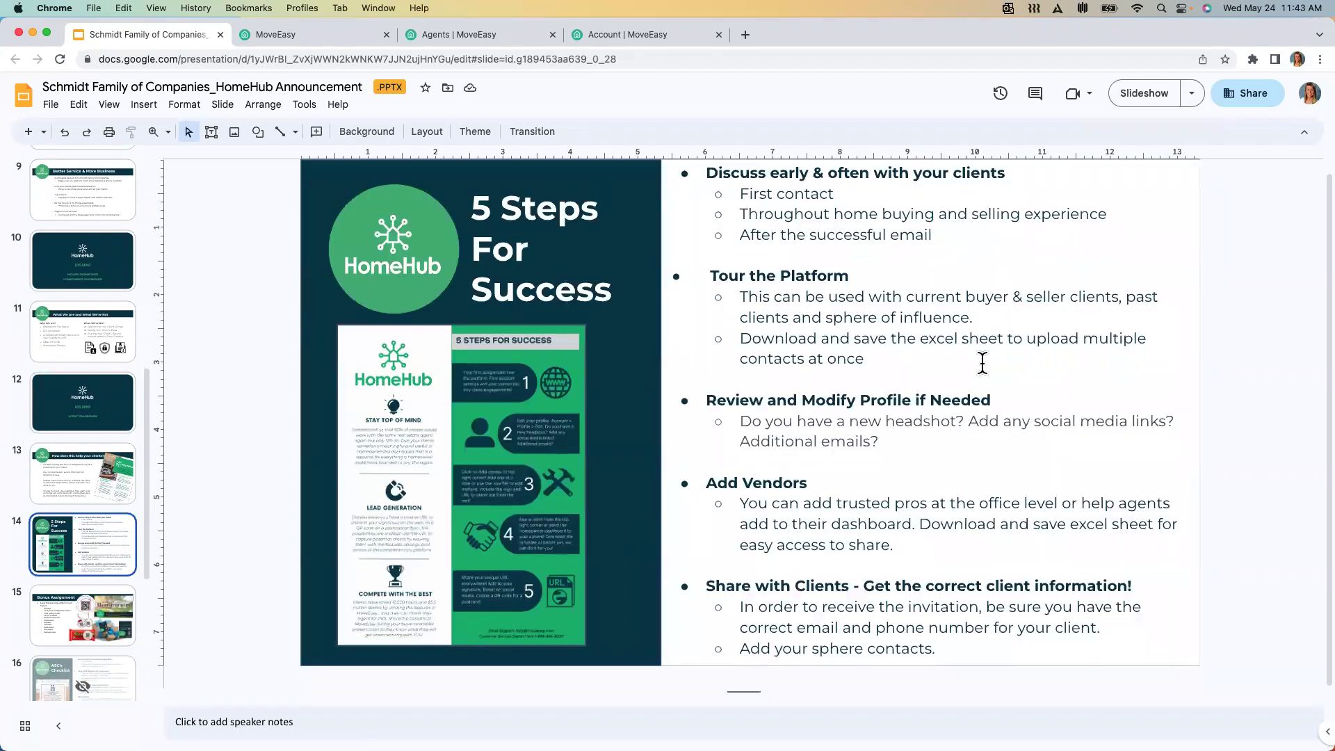
click(1132, 96)
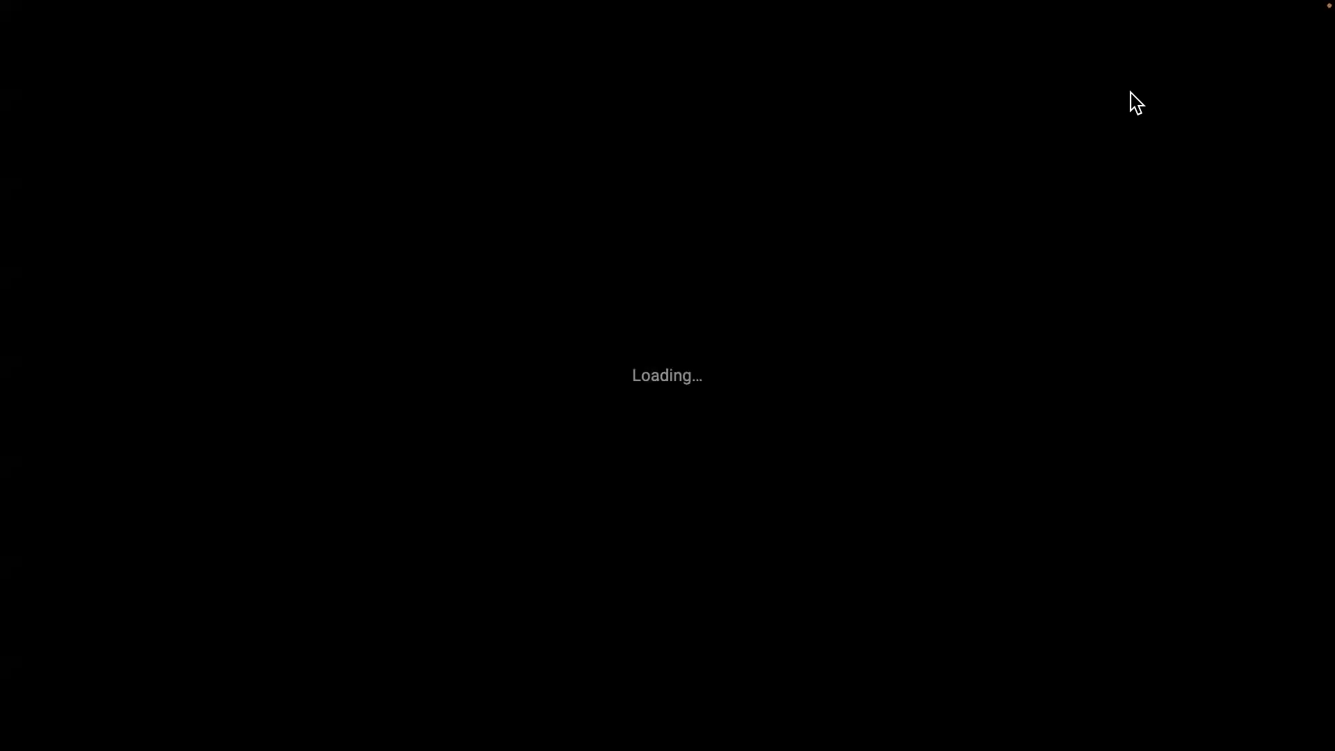